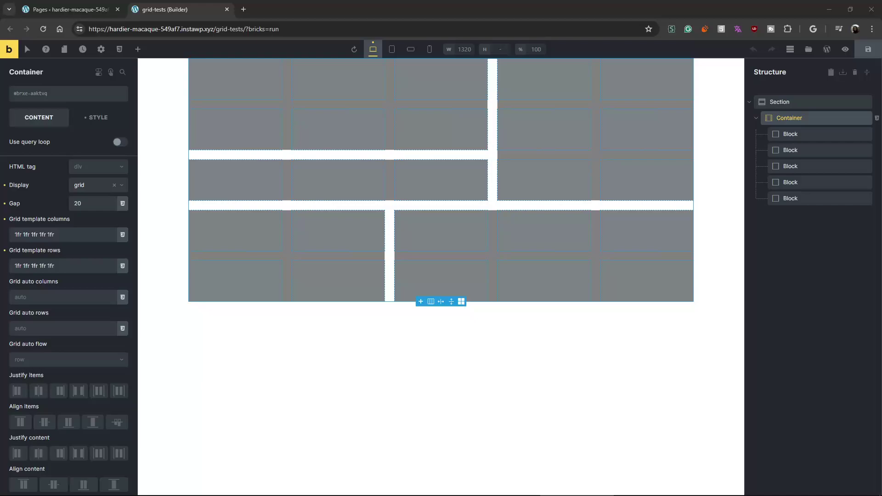
# Step: Compare the grid template settings of the container with the grid column and row spans of its blocks
pyautogui.click(811, 135)
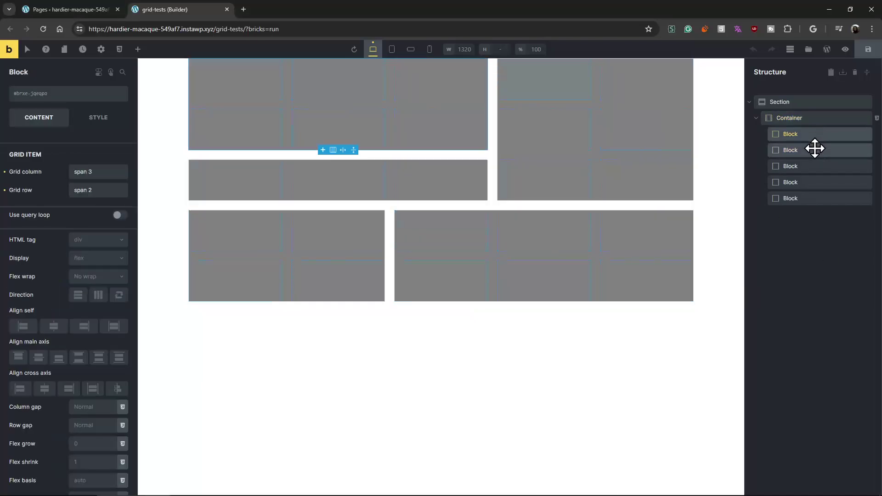
pyautogui.click(810, 118)
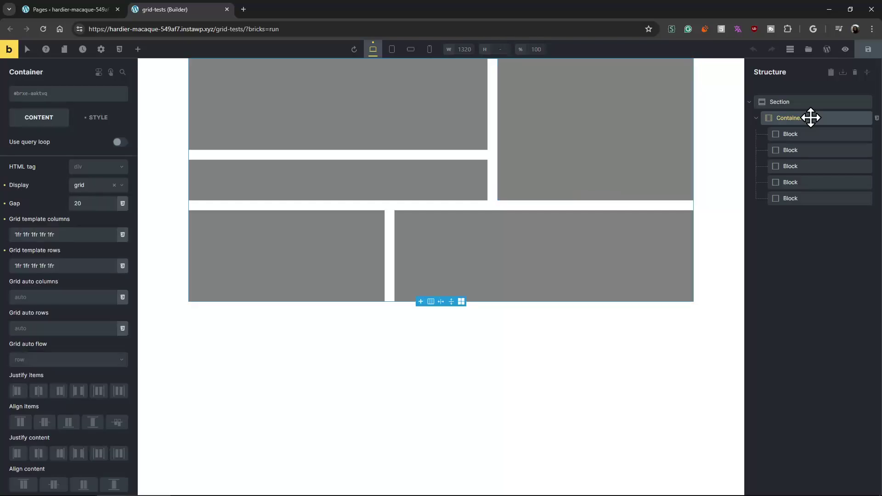
pyautogui.click(814, 150)
pyautogui.click(814, 165)
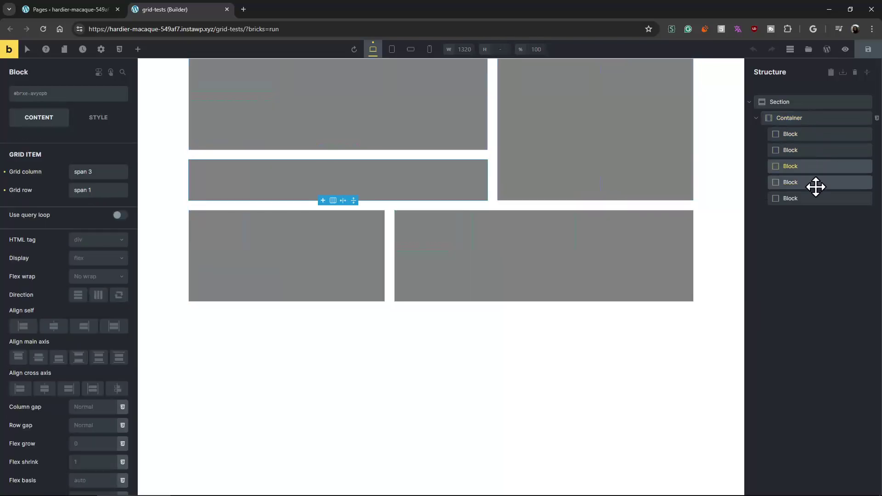
pyautogui.click(814, 182)
pyautogui.click(806, 119)
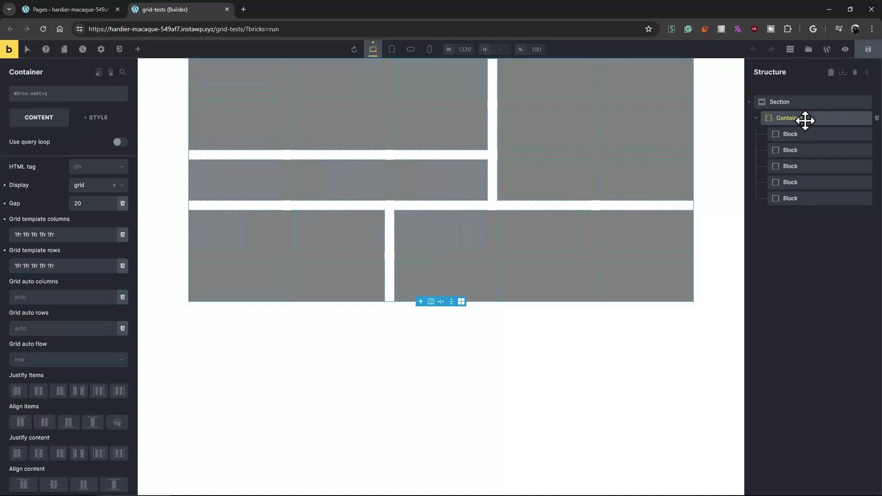
# Step: Create a new WordPress page titled "grid3" and publish it
pyautogui.click(88, 9)
pyautogui.middleClick(156, 9)
pyautogui.click(142, 70)
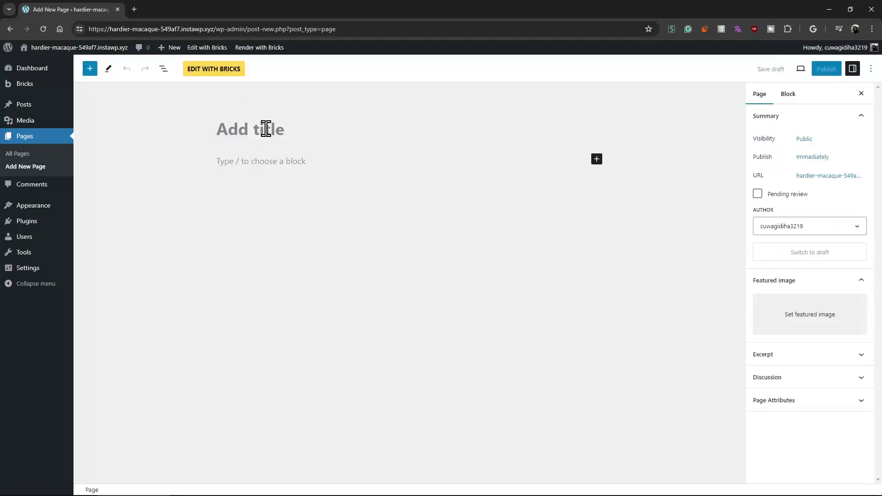
pyautogui.click(266, 128)
pyautogui.write('grid')
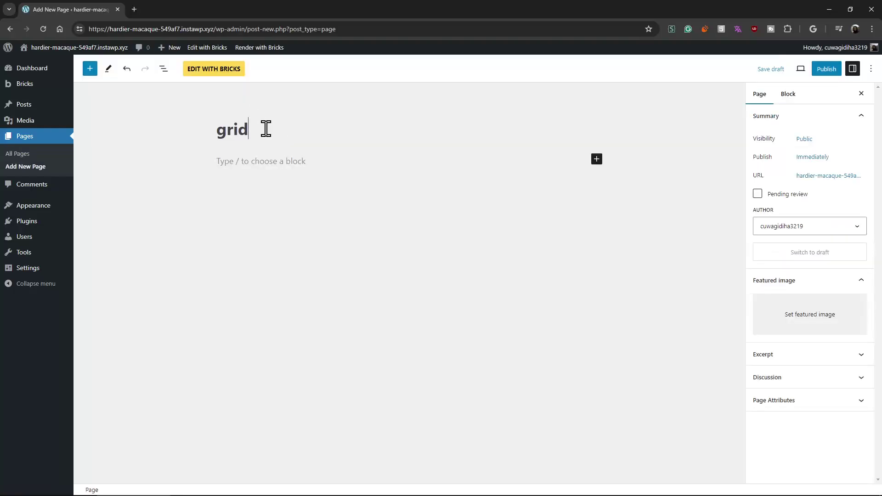
pyautogui.write('3')
pyautogui.click(827, 69)
pyautogui.click(789, 69)
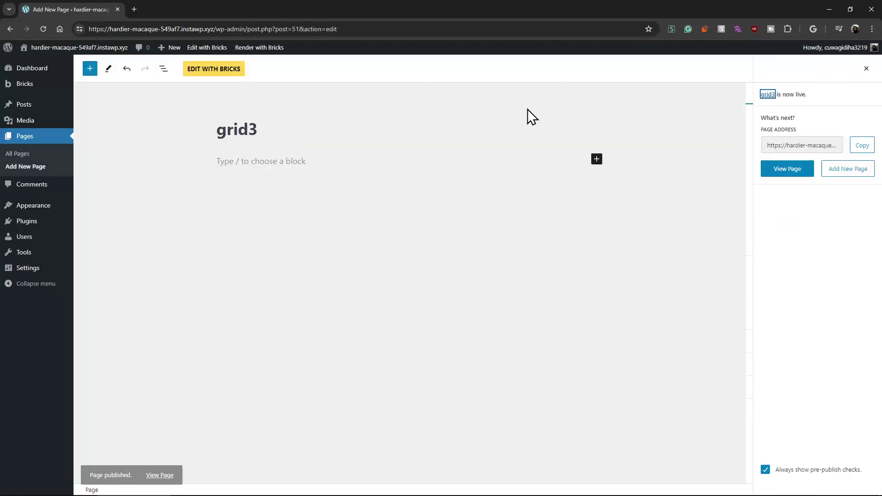
# Step: Open the grid3 page in the Bricks builder and add a section with a nested container to the empty canvas
pyautogui.click(239, 70)
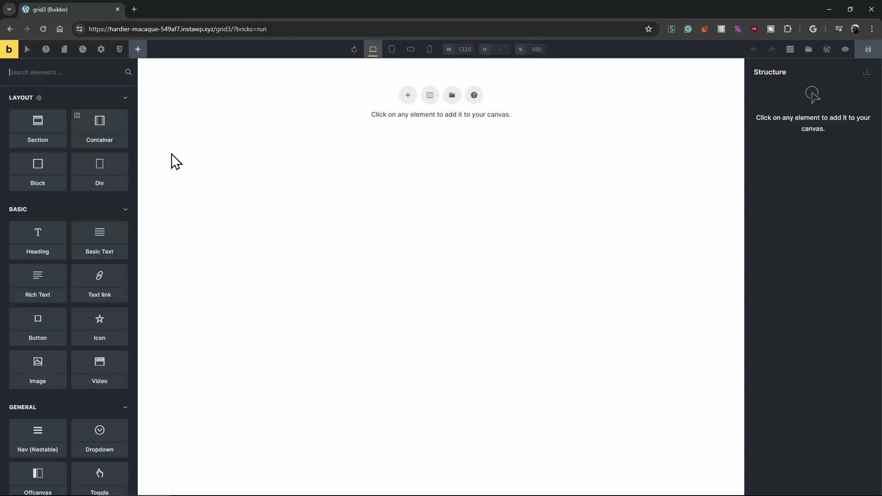
pyautogui.click(407, 95)
pyautogui.click(794, 100)
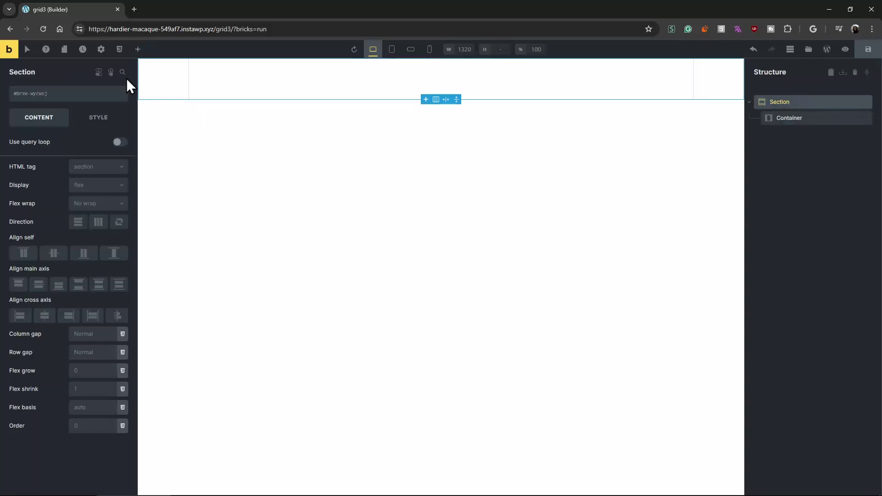
pyautogui.click(138, 49)
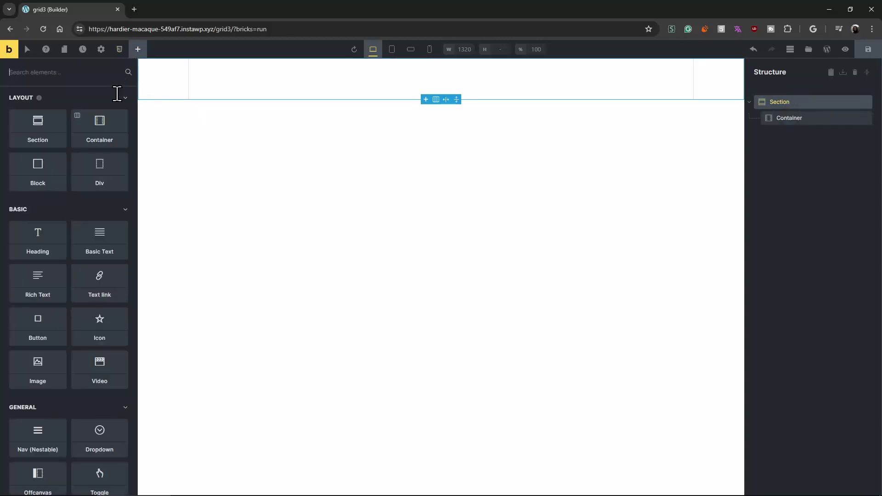
# Step: Set the section's top margin to 100 in its layout styles
pyautogui.click(811, 102)
pyautogui.click(98, 119)
pyautogui.click(82, 145)
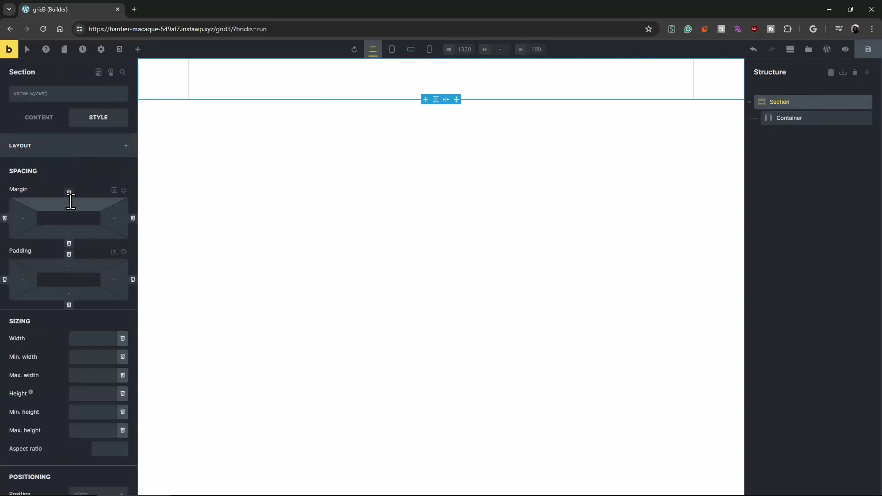
pyautogui.click(69, 202)
pyautogui.write('100')
# Step: Add seven Block elements inside the container
pyautogui.click(808, 118)
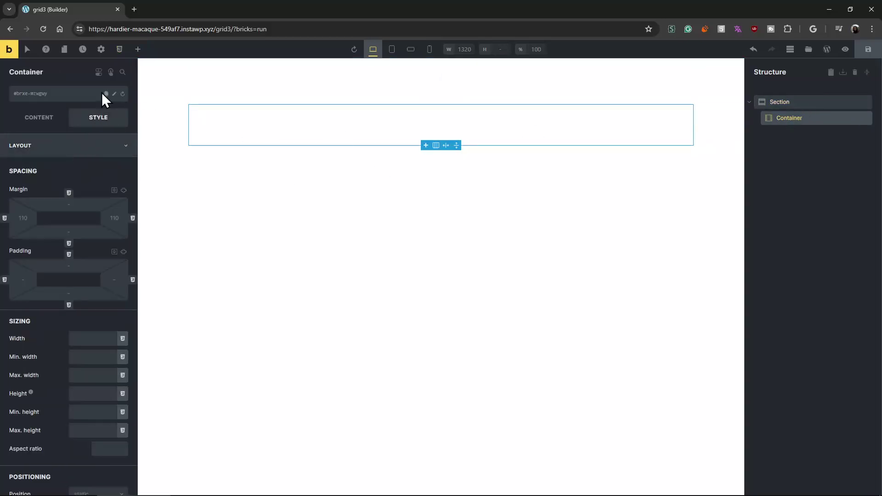
pyautogui.click(138, 49)
pyautogui.click(55, 173)
pyautogui.click(54, 173)
pyautogui.click(55, 173)
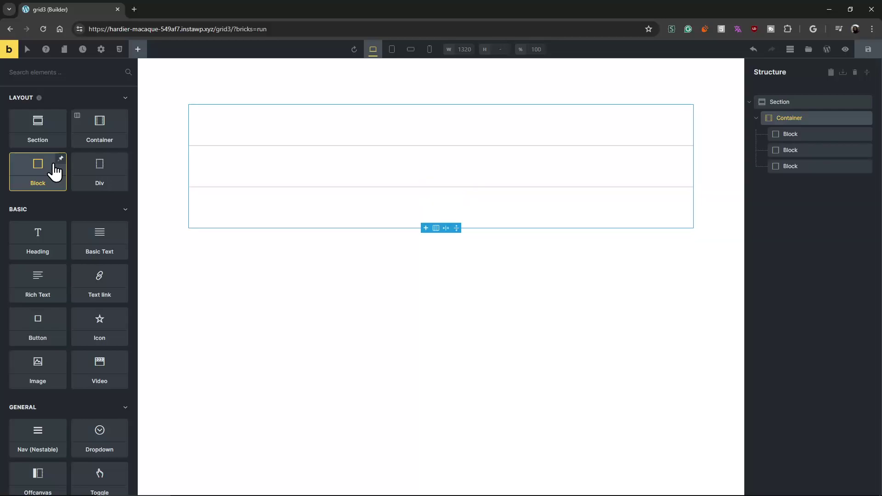
pyautogui.click(54, 173)
pyautogui.click(55, 173)
pyautogui.click(54, 173)
pyautogui.click(54, 173)
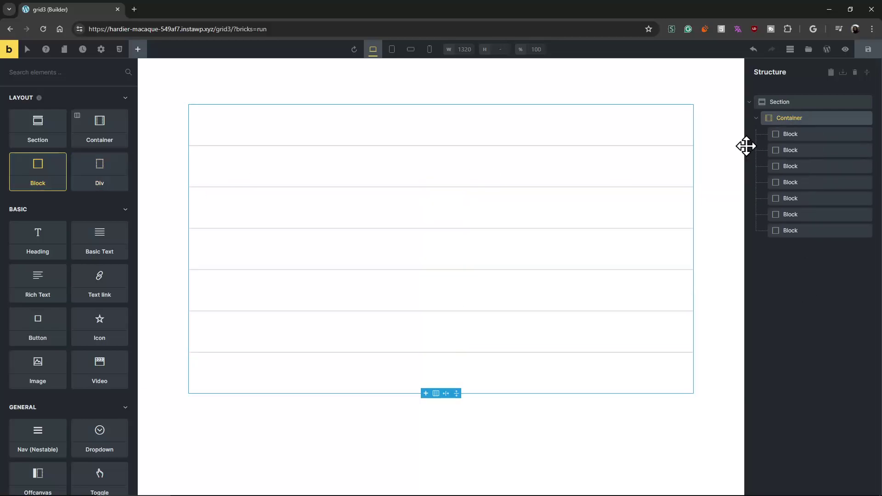
# Step: Examine the content settings of the container and section, and the display options of the first block
pyautogui.click(807, 120)
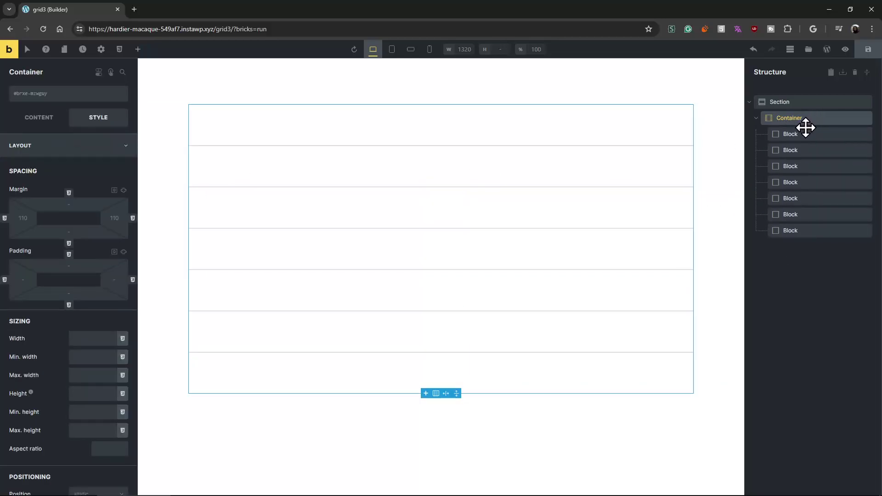
pyautogui.click(40, 117)
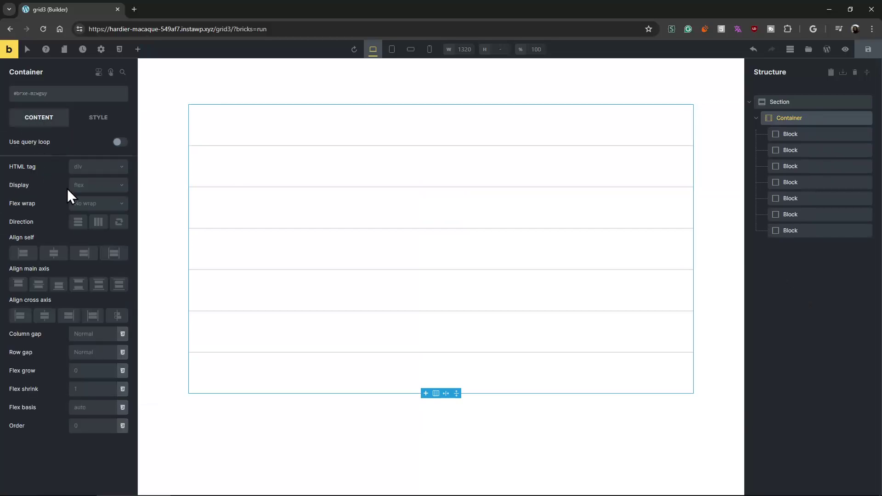
pyautogui.click(793, 101)
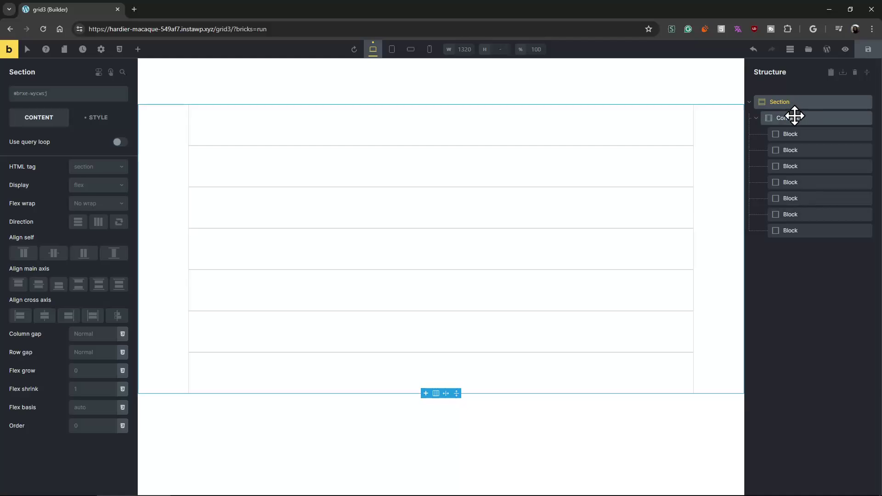
pyautogui.click(794, 118)
pyautogui.click(137, 49)
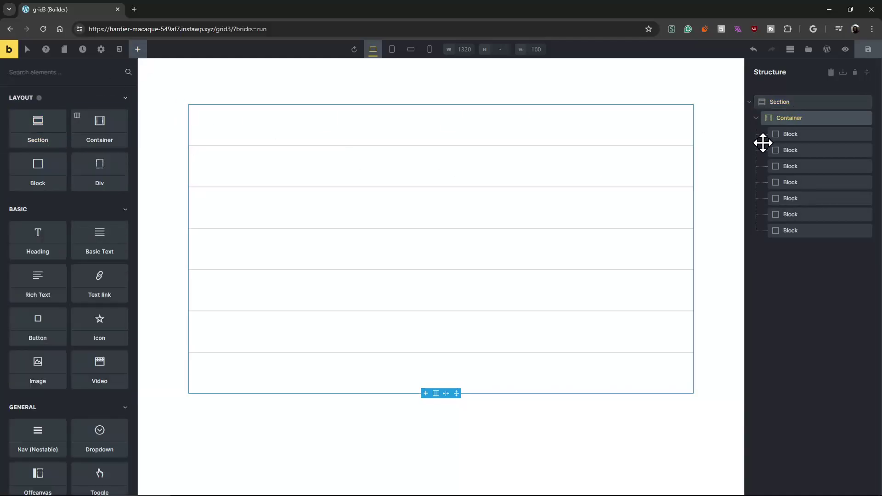
pyautogui.click(781, 135)
pyautogui.click(88, 187)
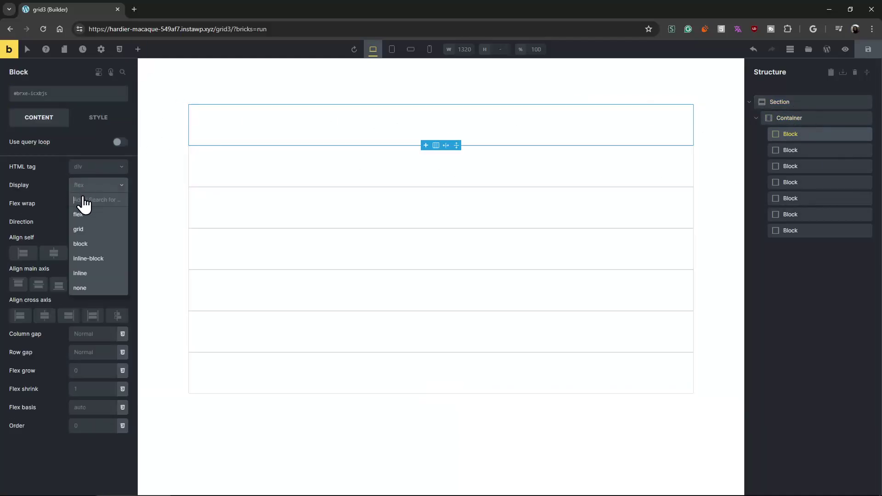
pyautogui.click(45, 191)
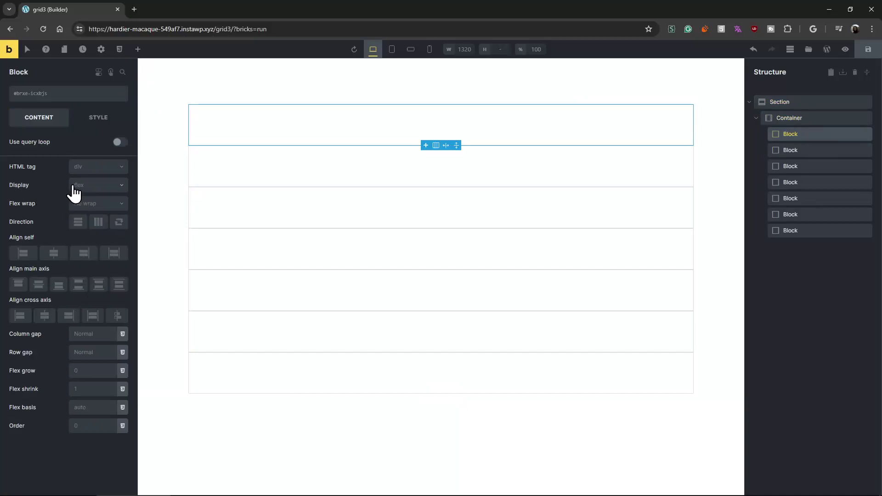
pyautogui.click(75, 186)
pyautogui.click(40, 185)
# Step: Add a Div inside the first block to check its display options, and delete the Div again
pyautogui.click(138, 49)
pyautogui.click(97, 171)
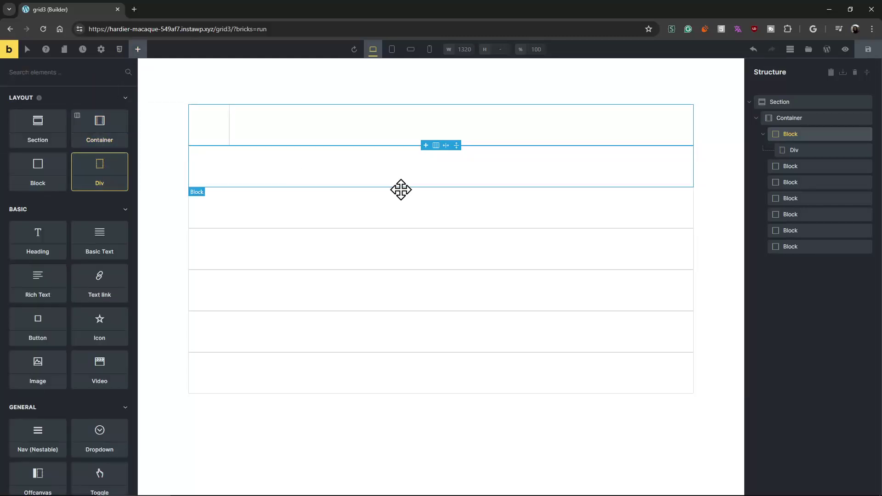
pyautogui.click(785, 150)
pyautogui.click(109, 196)
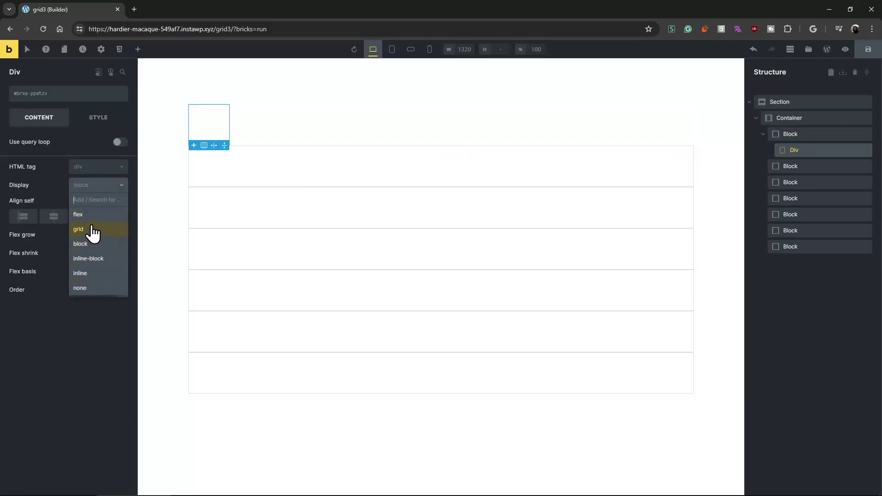
pyautogui.rightClick(806, 151)
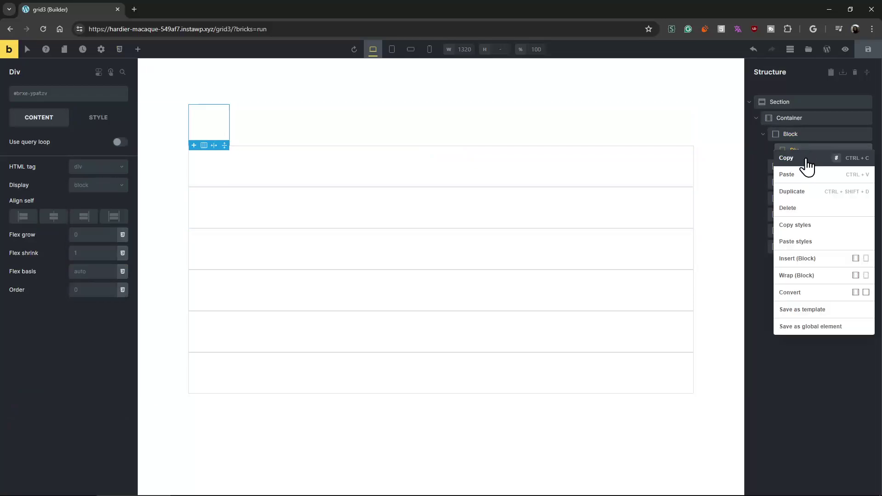
pyautogui.click(804, 209)
# Step: Set the display of the container holding the seven blocks to grid
pyautogui.click(804, 118)
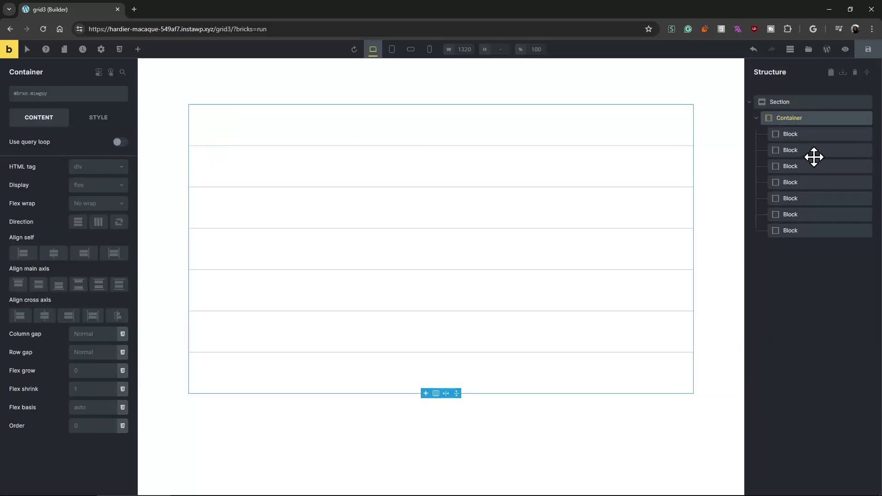
pyautogui.click(806, 134)
pyautogui.moveTo(796, 134); pyautogui.dragTo(695, 136)
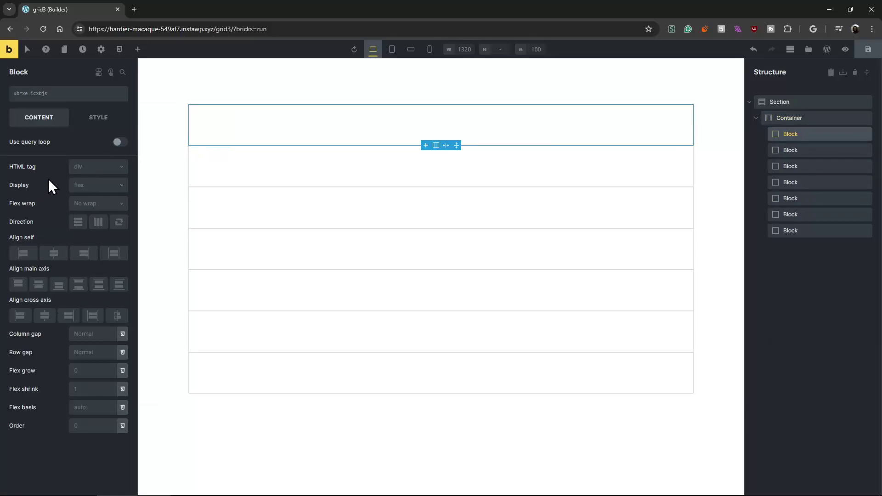
pyautogui.click(810, 120)
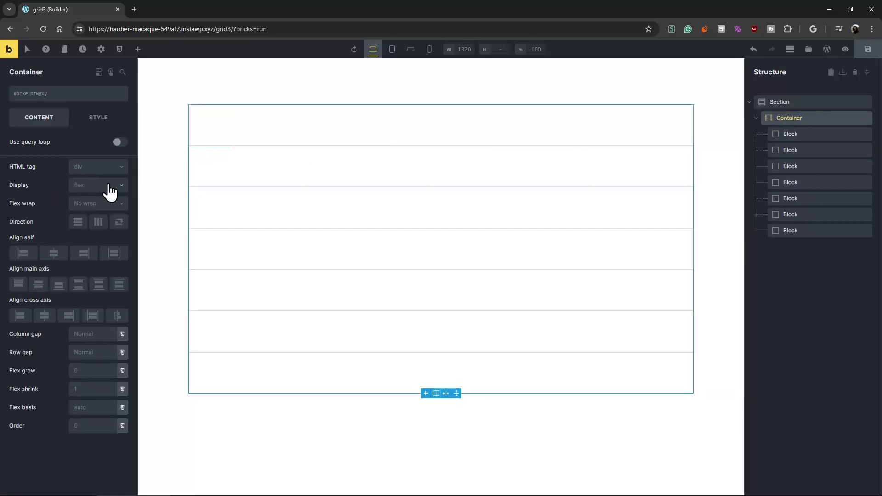
pyautogui.click(84, 186)
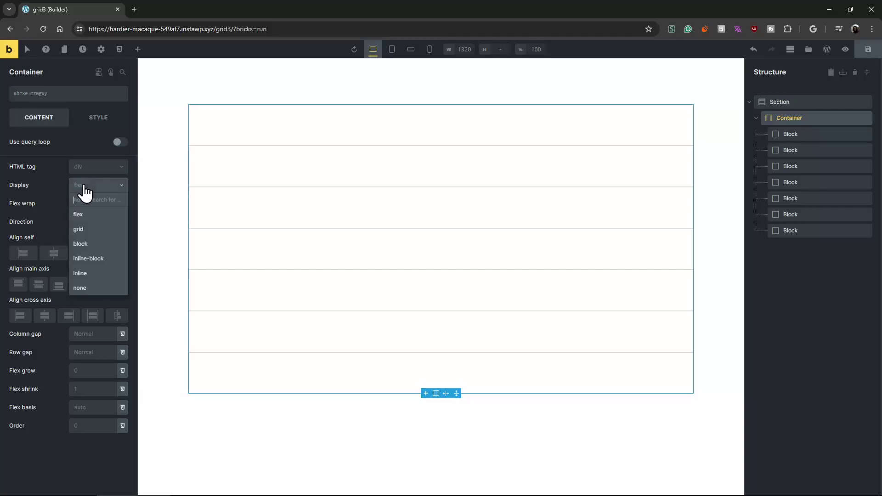
pyautogui.click(87, 232)
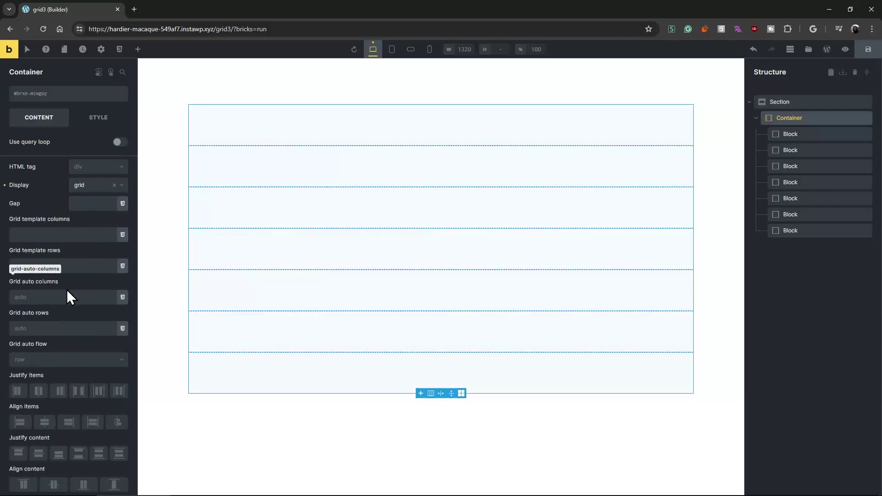
# Step: Examine the grid item column and row settings of the first block against the container's grid settings
pyautogui.click(801, 134)
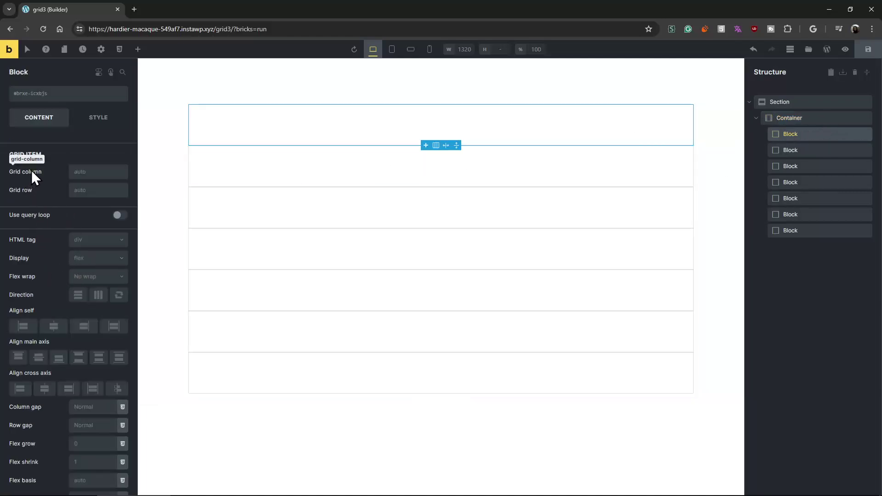
pyautogui.moveTo(10, 153); pyautogui.dragTo(38, 189)
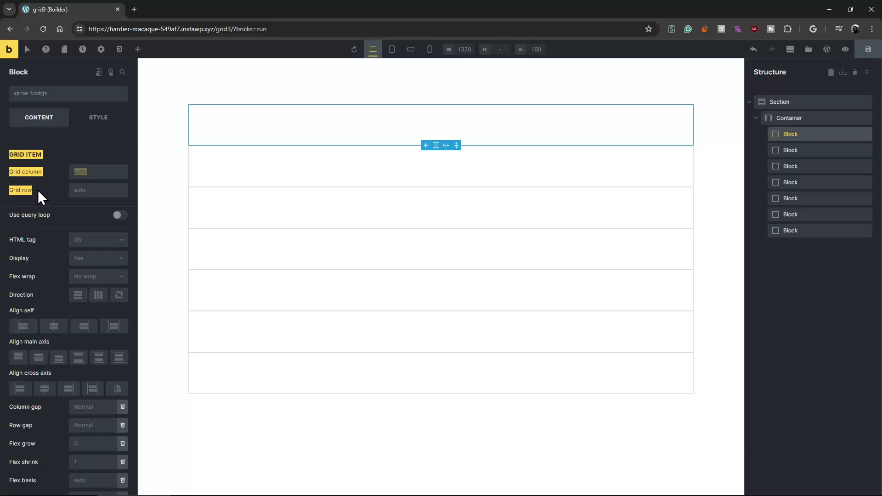
pyautogui.click(8, 155)
pyautogui.moveTo(8, 156); pyautogui.dragTo(24, 180)
pyautogui.click(38, 194)
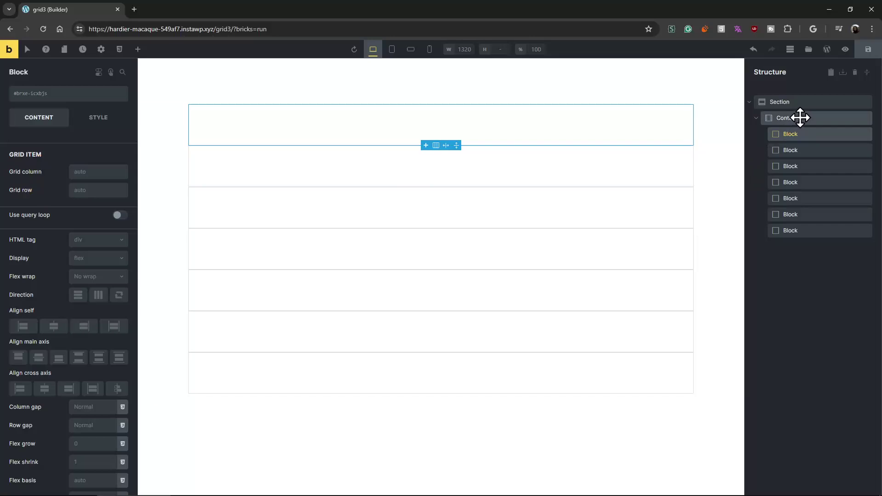
pyautogui.click(800, 118)
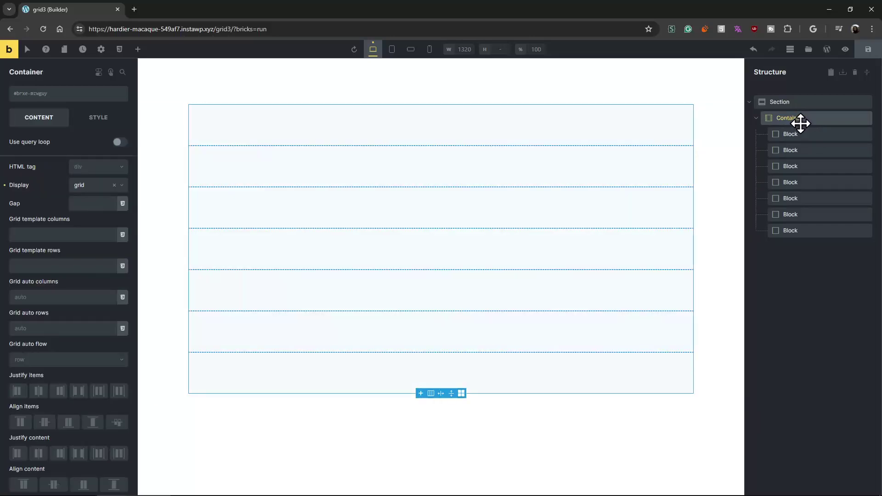
pyautogui.click(801, 134)
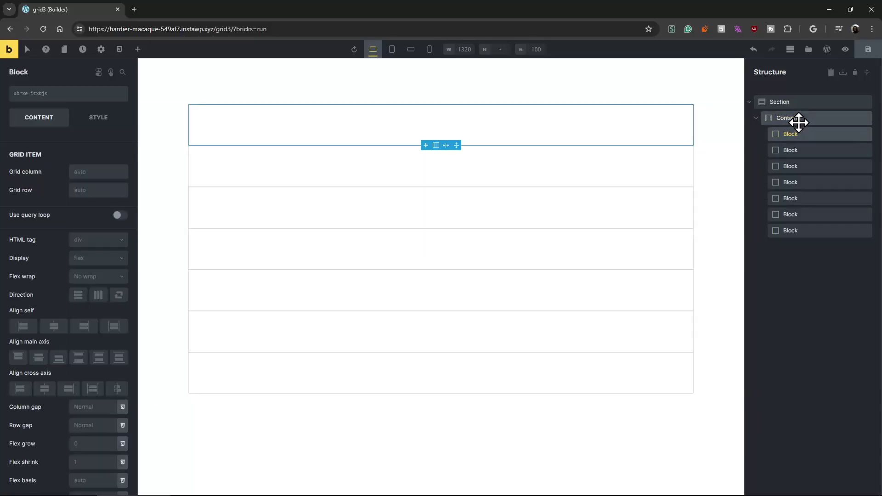
# Step: With the container's column template open for editing, search the web for "css grid mozilla" and open MDN's page on the grid property
pyautogui.click(799, 119)
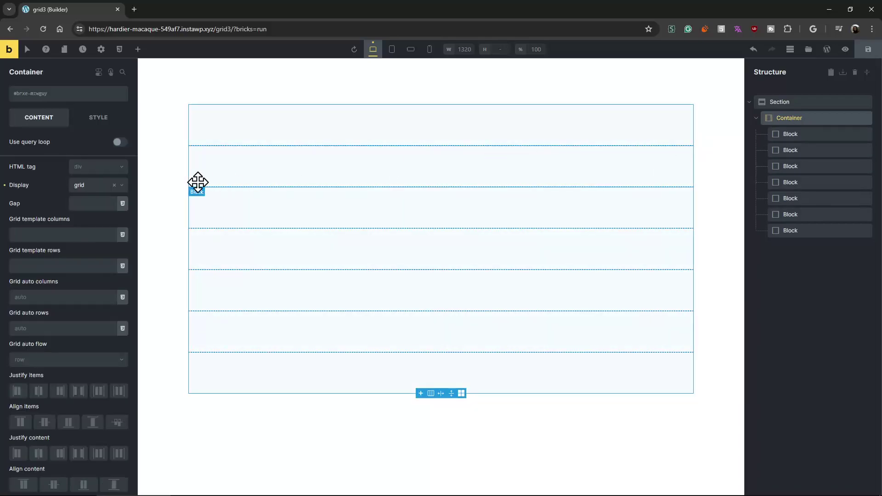
pyautogui.click(45, 236)
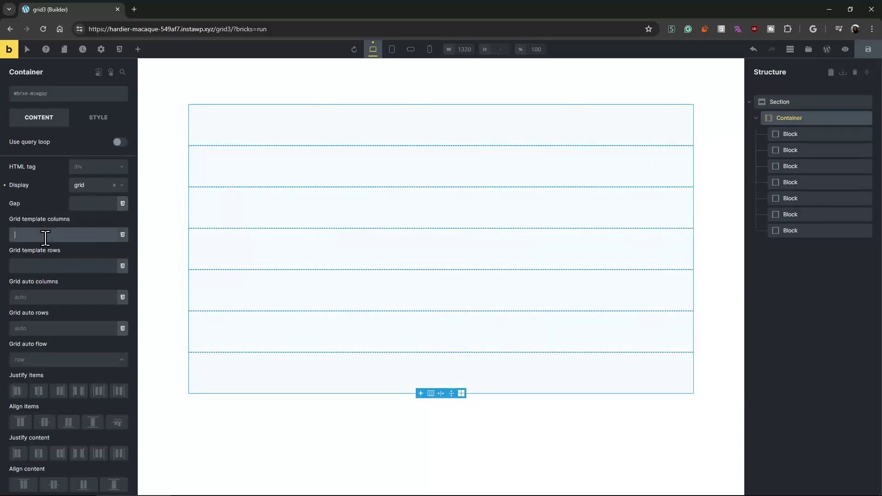
pyautogui.hotkey('ctrl', 't')
pyautogui.write('css grid mozilla')
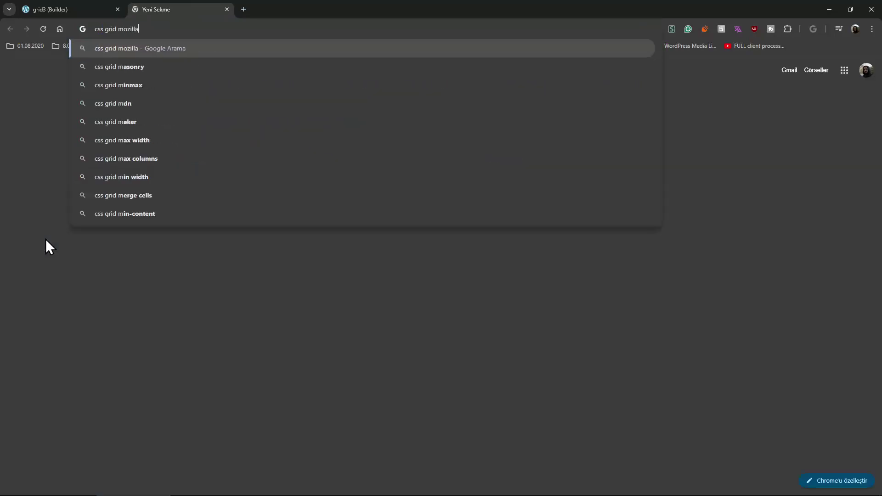
pyautogui.press('Return')
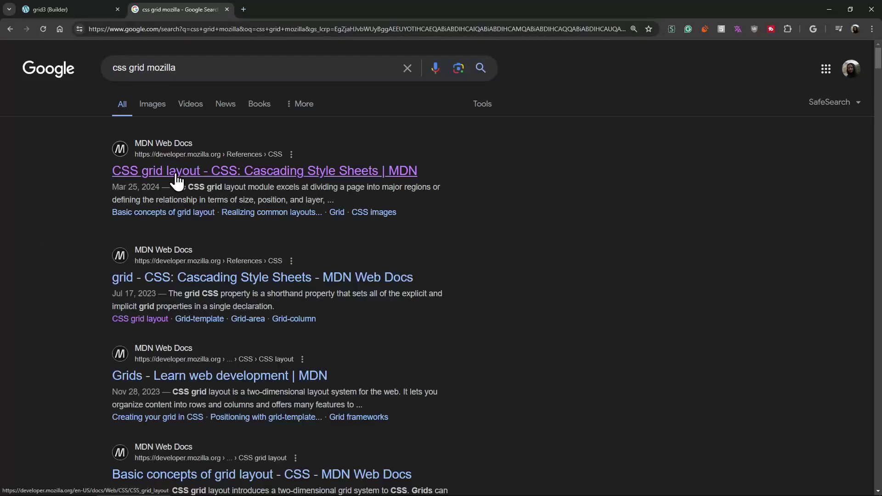
pyautogui.click(184, 277)
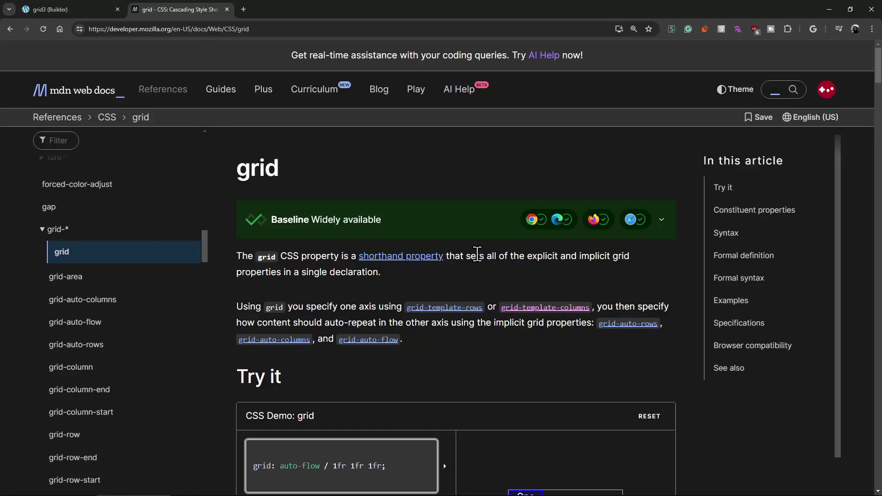
# Step: Compare the three example grid values in the interactive demo of the MDN grid page
pyautogui.scroll(-5, 478, 254)
pyautogui.click(372, 307)
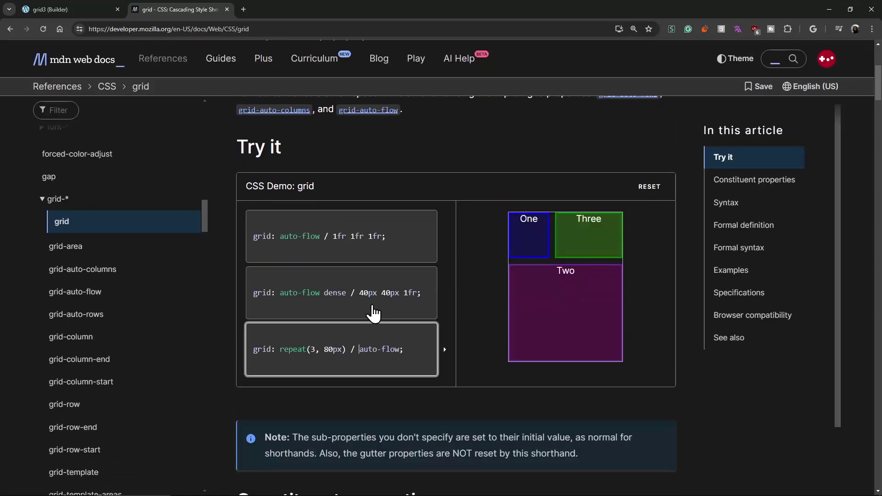
pyautogui.click(373, 313)
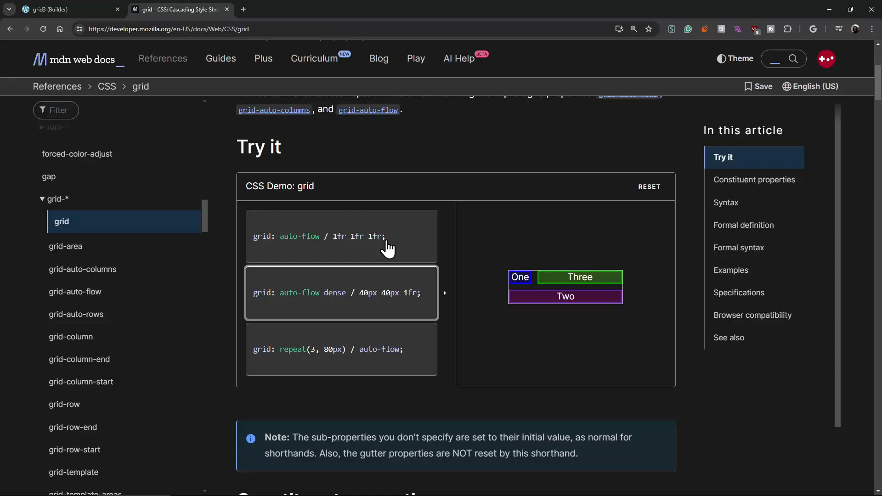
pyautogui.click(388, 249)
pyautogui.click(354, 294)
pyautogui.click(349, 341)
# Step: Examine the grid property's constituent properties, syntax, formal definition and formal syntax on the MDN page, and return to the Bricks builder
pyautogui.scroll(-6, 496, 308)
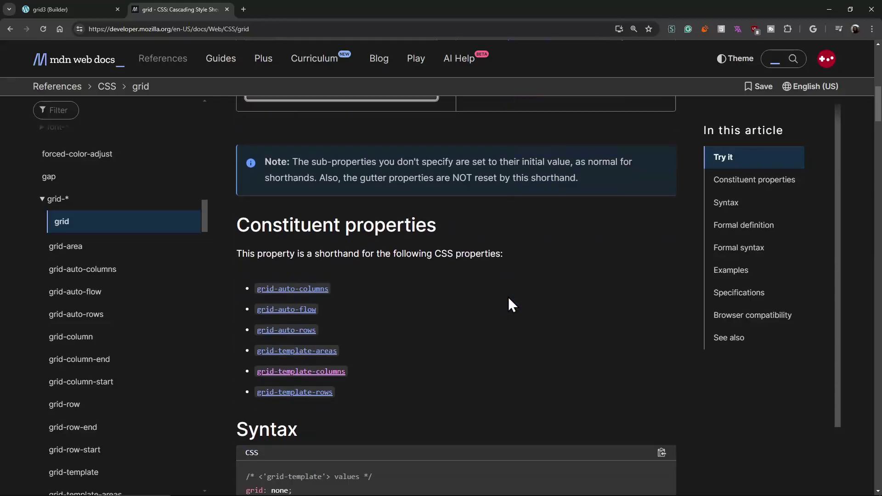
pyautogui.scroll(-4, 509, 298)
pyautogui.scroll(-13, 506, 295)
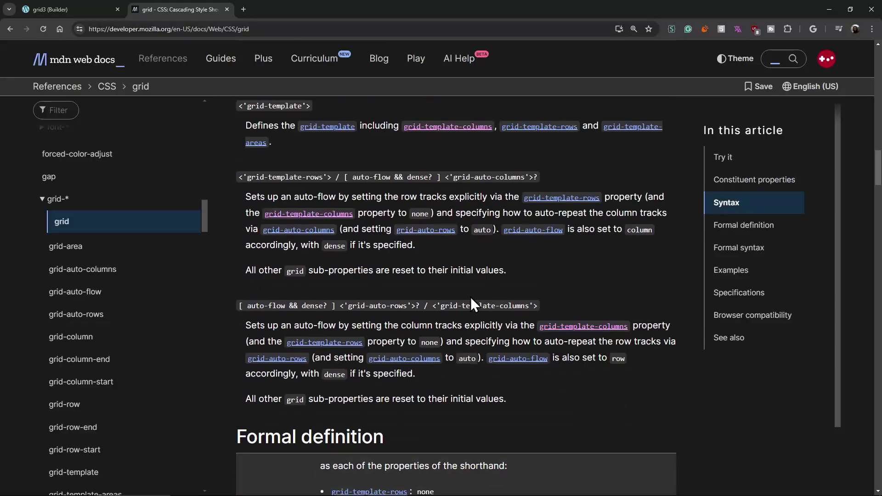
pyautogui.scroll(-6, 471, 297)
pyautogui.scroll(-8, 470, 297)
pyautogui.scroll(-15, 459, 297)
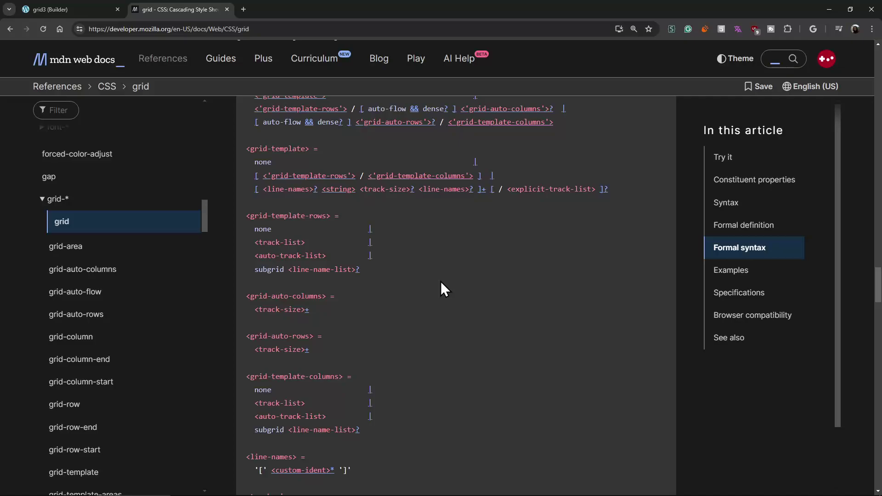
pyautogui.scroll(-15, 440, 282)
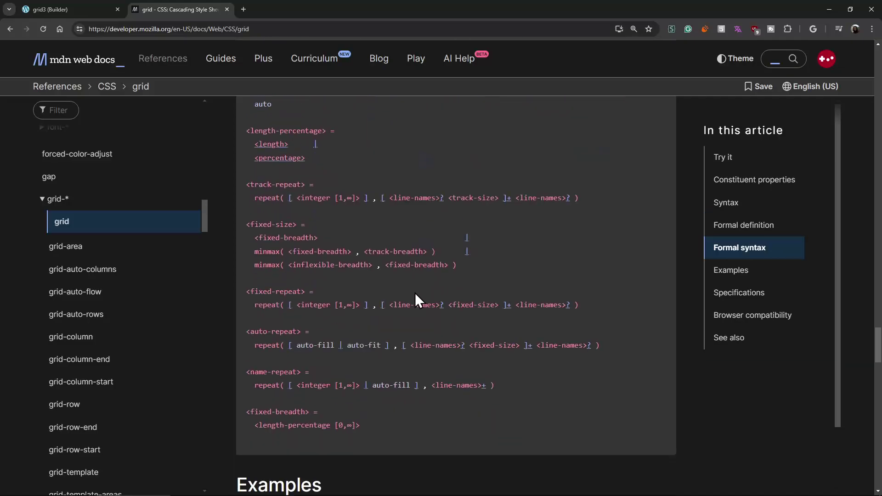
pyautogui.scroll(-6, 415, 293)
pyautogui.click(75, 10)
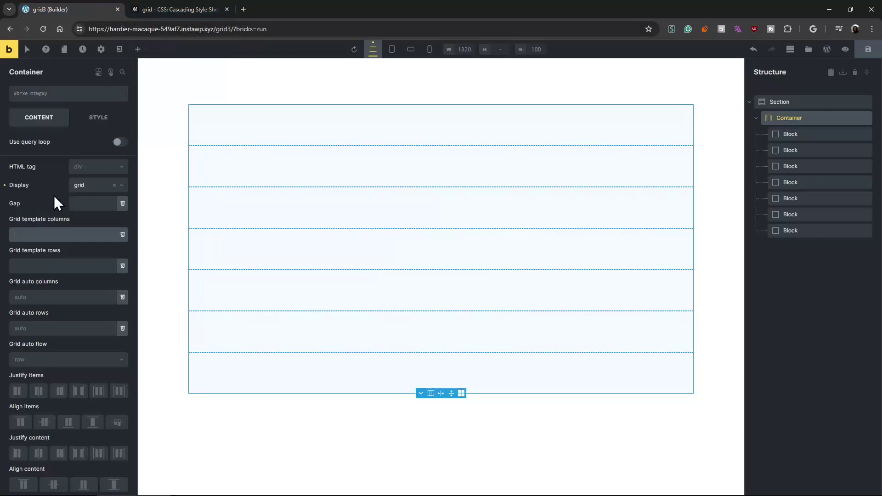
# Step: Try 1fr 1fr 1fr and 200px 1fr 1fr as the container's grid template columns
pyautogui.click(54, 234)
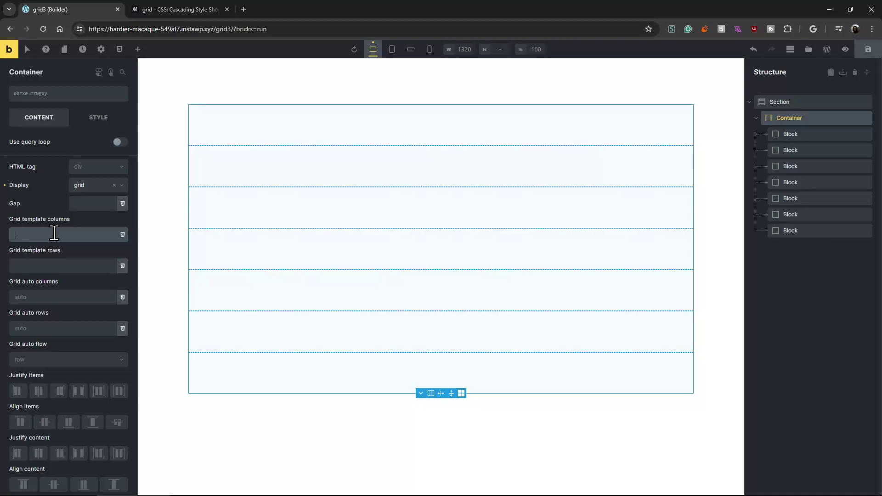
pyautogui.write('1fr 1fr 1fr')
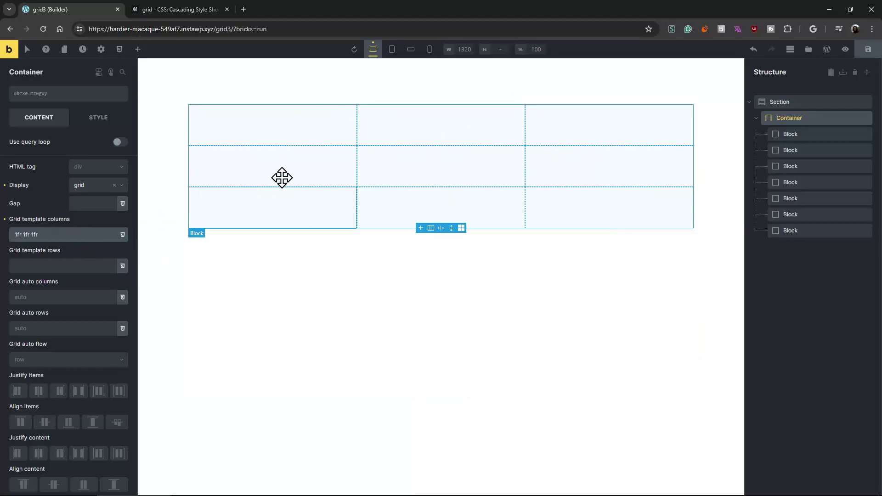
pyautogui.tripleClick(63, 234)
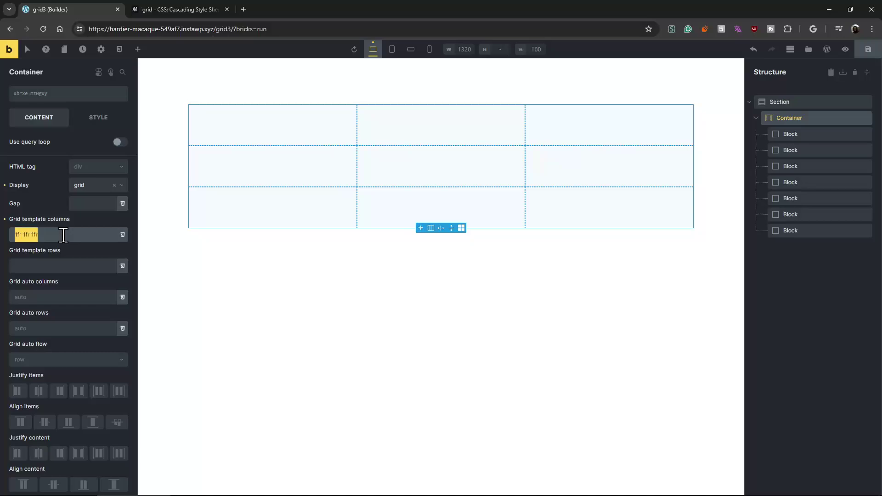
pyautogui.write('200')
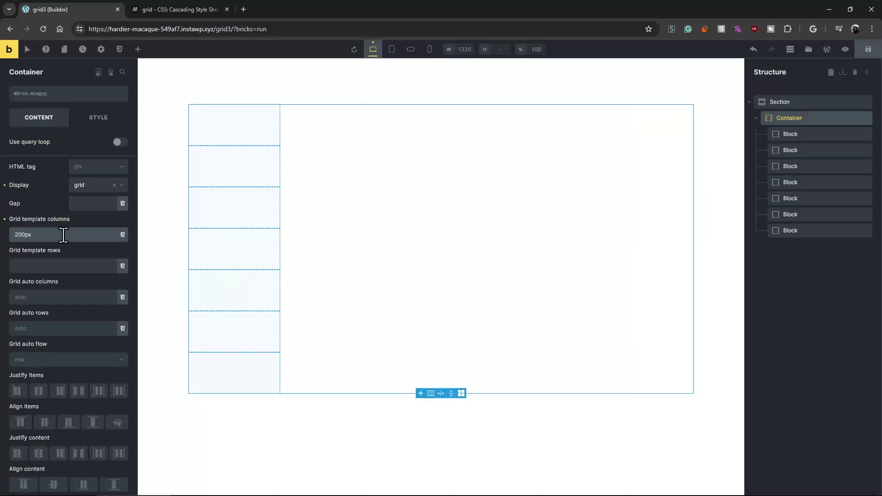
pyautogui.write('px 1fr 1fr')
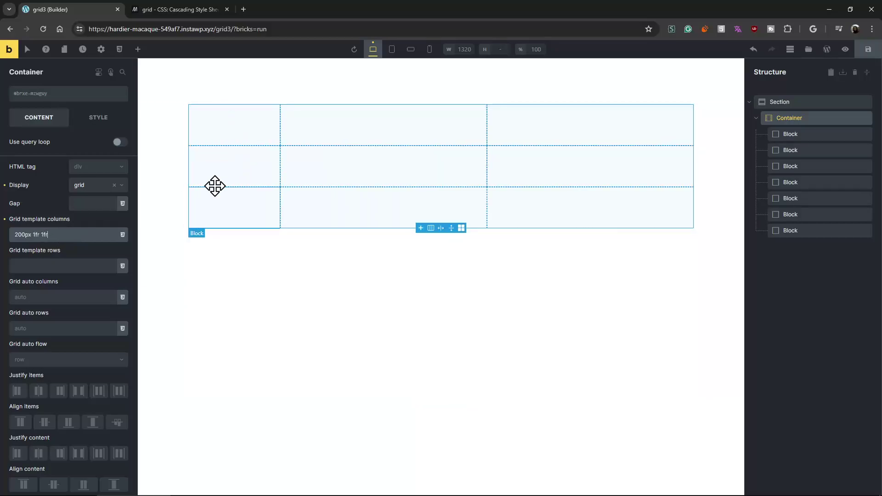
# Step: Set the container's grid template columns to 1fr 1fr 1fr 1fr
pyautogui.doubleClick(26, 235)
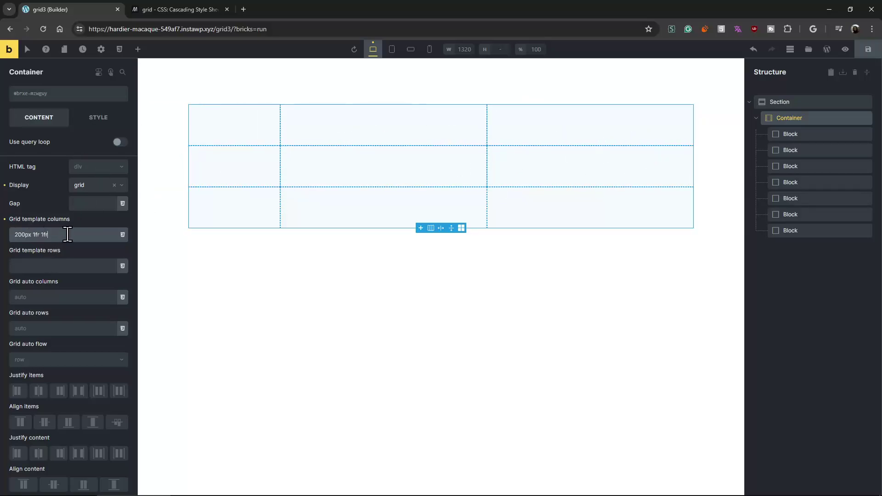
pyautogui.moveTo(67, 235); pyautogui.dragTo(5, 239)
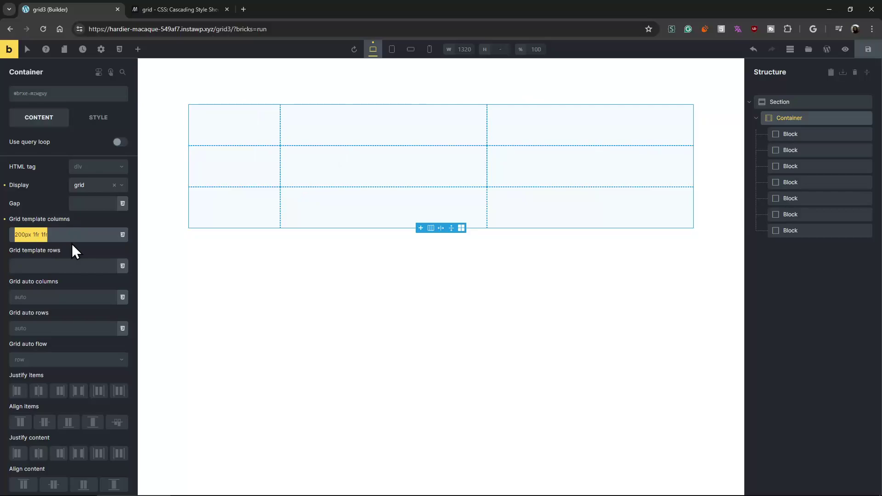
pyautogui.write('1fr 1')
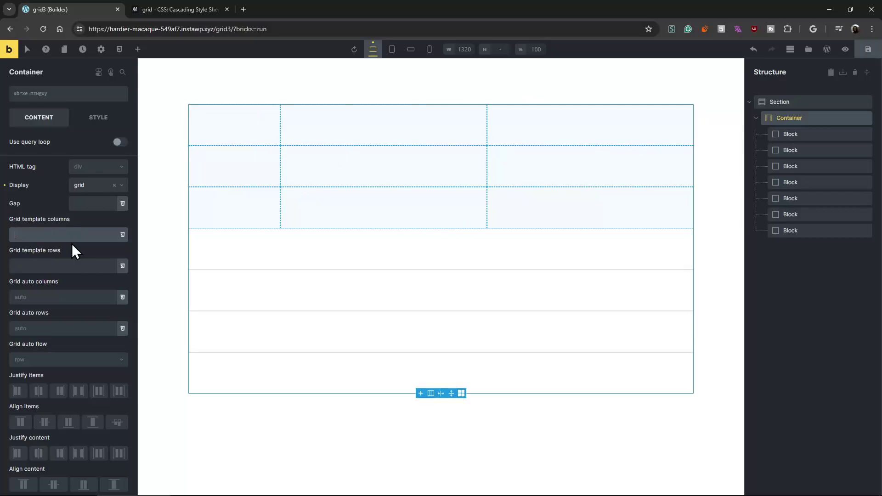
pyautogui.write('fr 1fr 1fr')
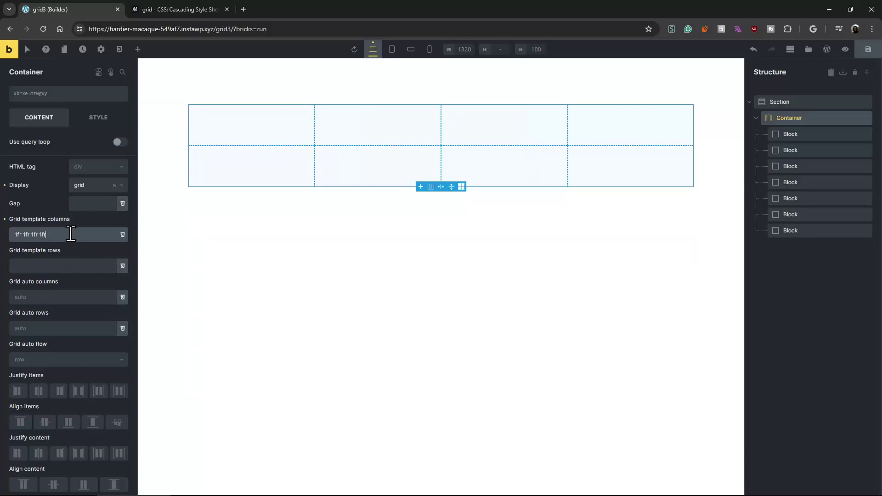
# Step: Copy the column template 1fr 1fr 1fr 1fr to the container's grid template rows and set the gap to 20
pyautogui.tripleClick(70, 234)
pyautogui.hotkey('ctrl', 'c')
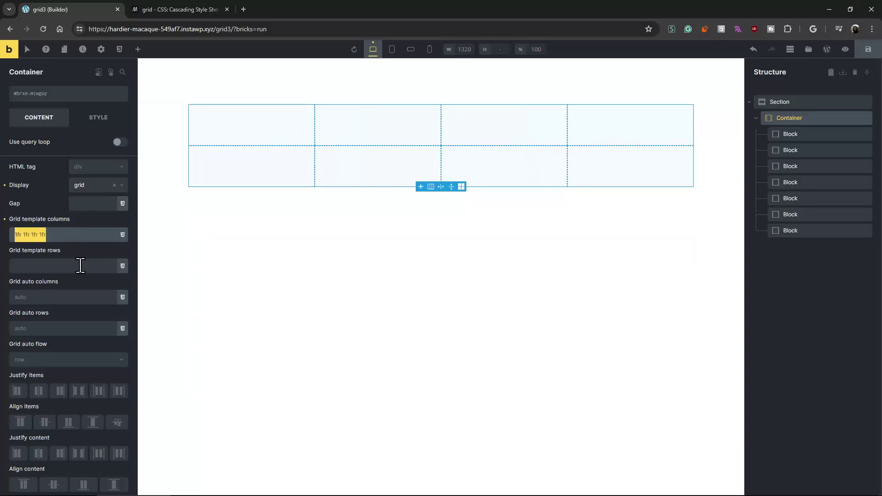
pyautogui.click(79, 265)
pyautogui.hotkey('ctrl', 'v')
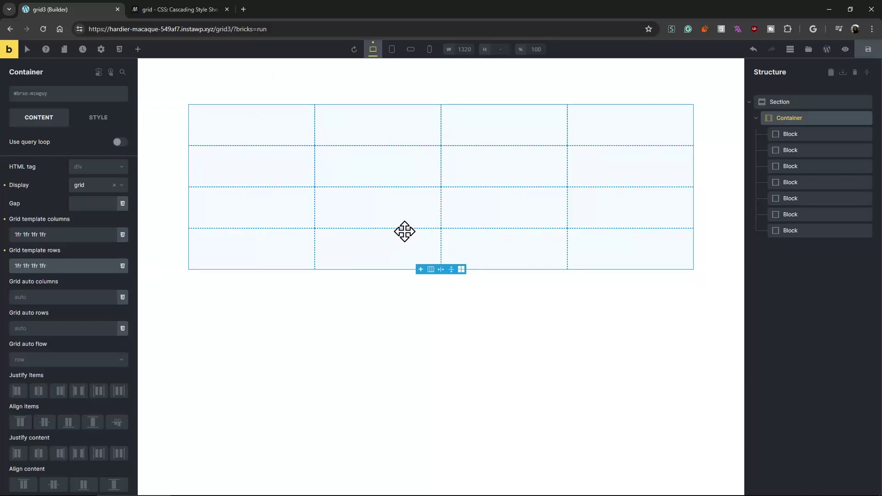
pyautogui.click(99, 204)
pyautogui.write('20')
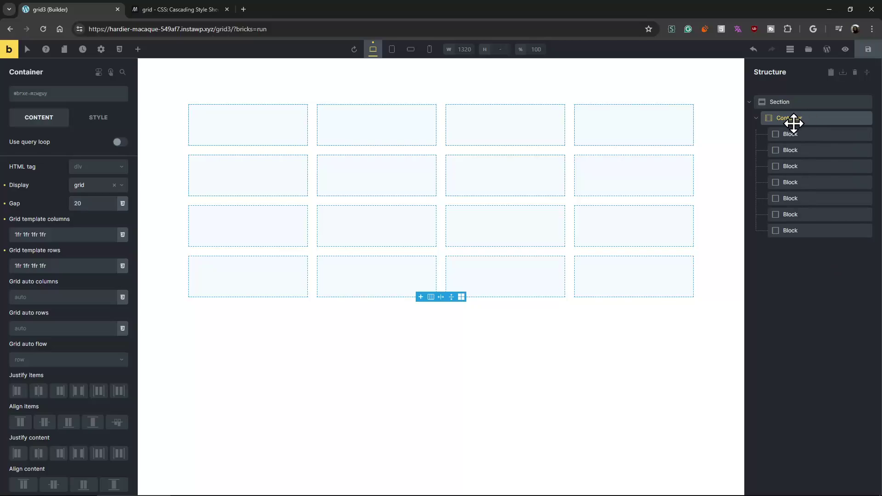
# Step: Add custom CSS to the container that gives every div inside %root% the background lightgray, and return to its content settings
pyautogui.click(96, 121)
pyautogui.click(60, 146)
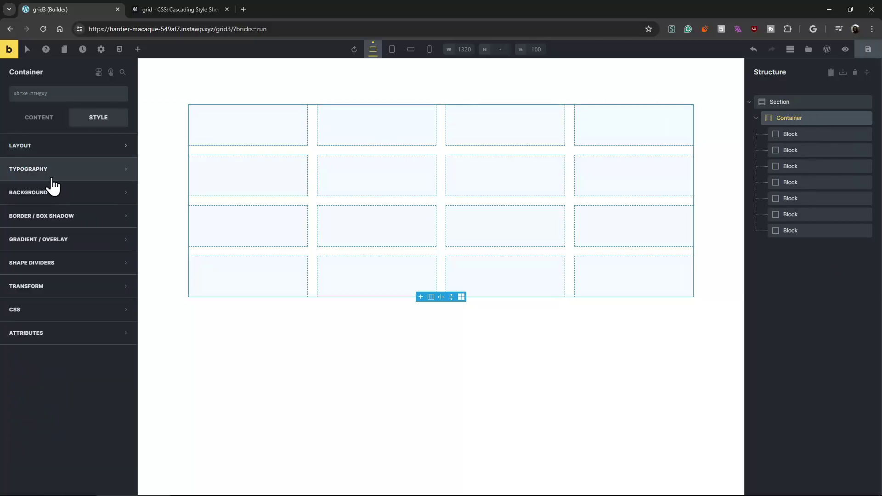
pyautogui.click(54, 311)
pyautogui.click(68, 422)
pyautogui.write('r')
pyautogui.press('Tab')
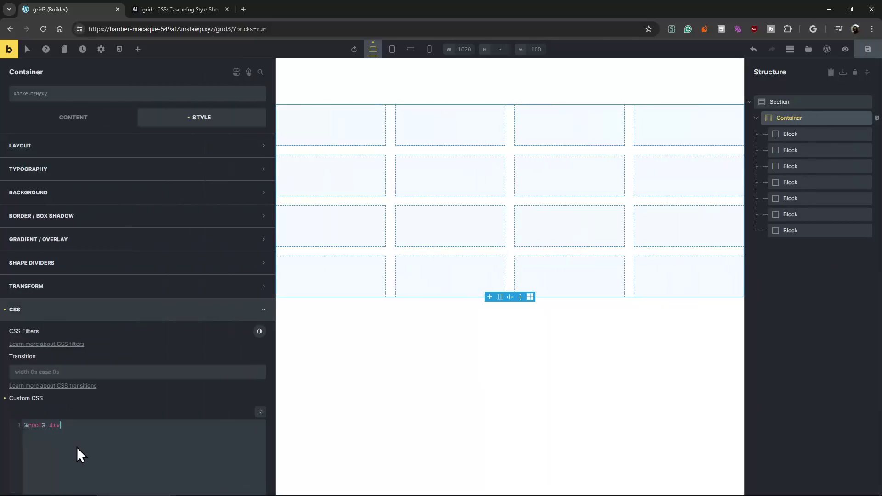
pyautogui.write('div{')
pyautogui.press('Return')
pyautogui.write('backgroun')
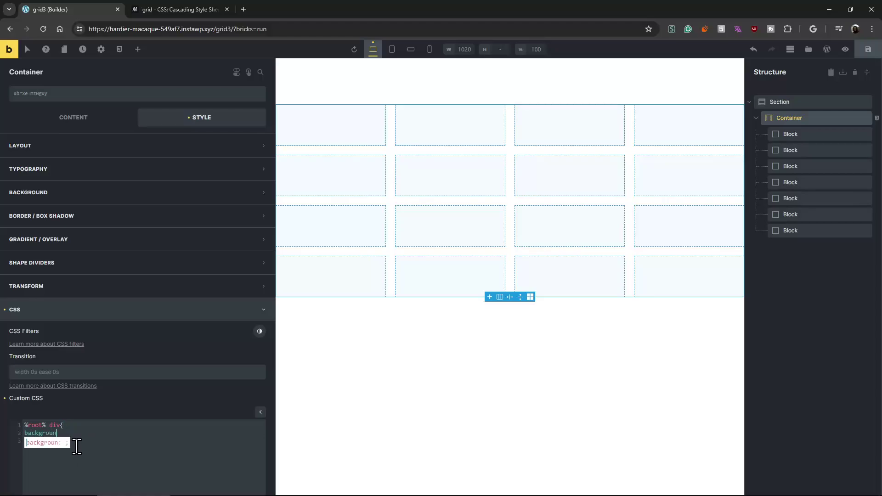
pyautogui.write('d:lightgray')
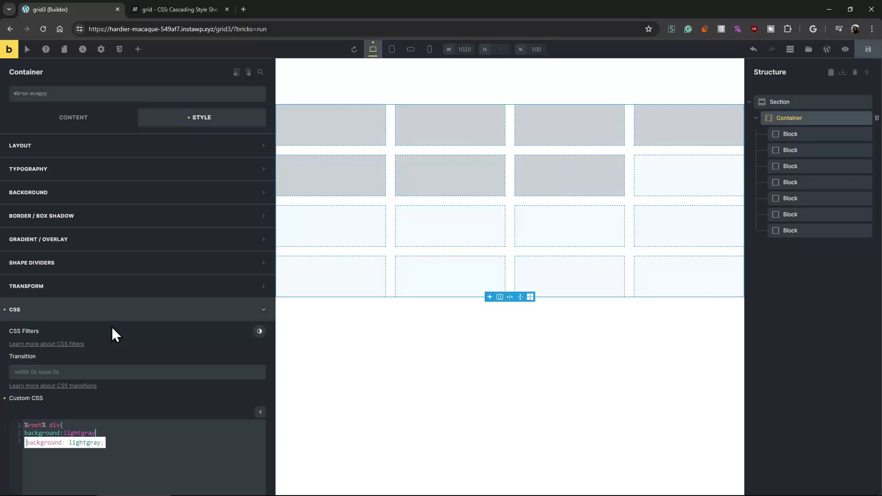
pyautogui.click(73, 118)
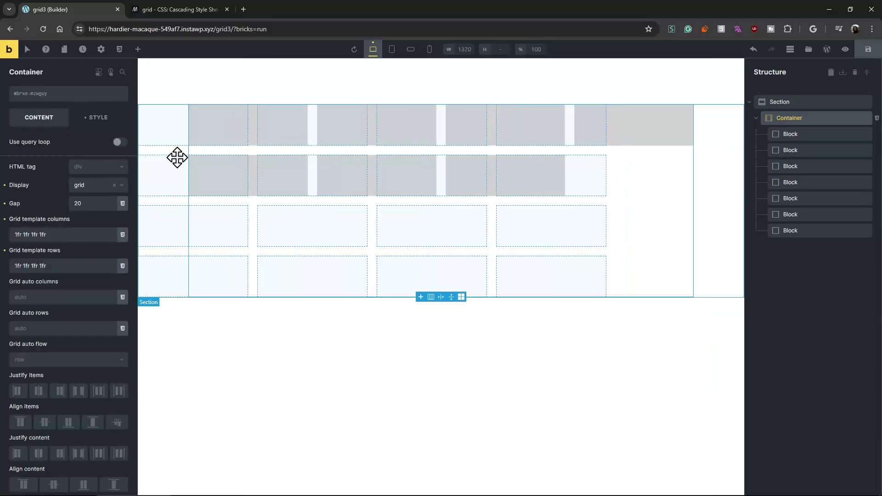
# Step: Examine the grid settings of the first block and of the container holding the gray blocks
pyautogui.click(799, 269)
pyautogui.click(804, 134)
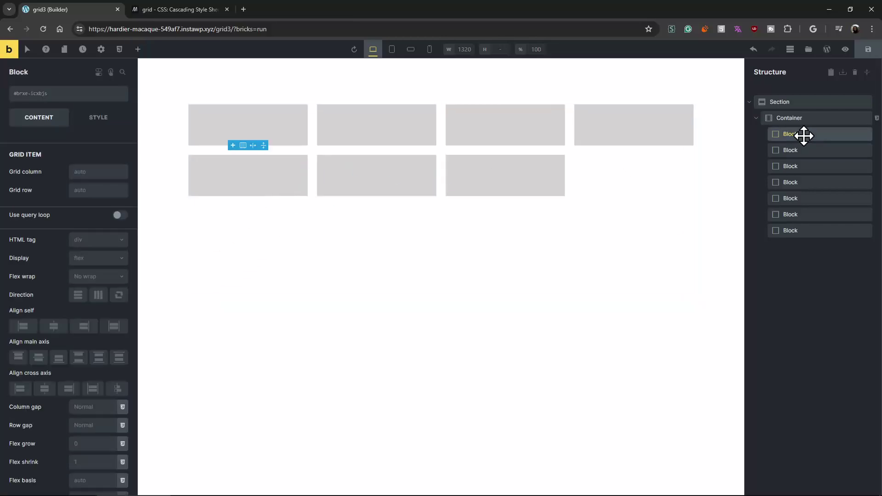
pyautogui.click(806, 119)
pyautogui.moveTo(809, 156); pyautogui.dragTo(777, 151)
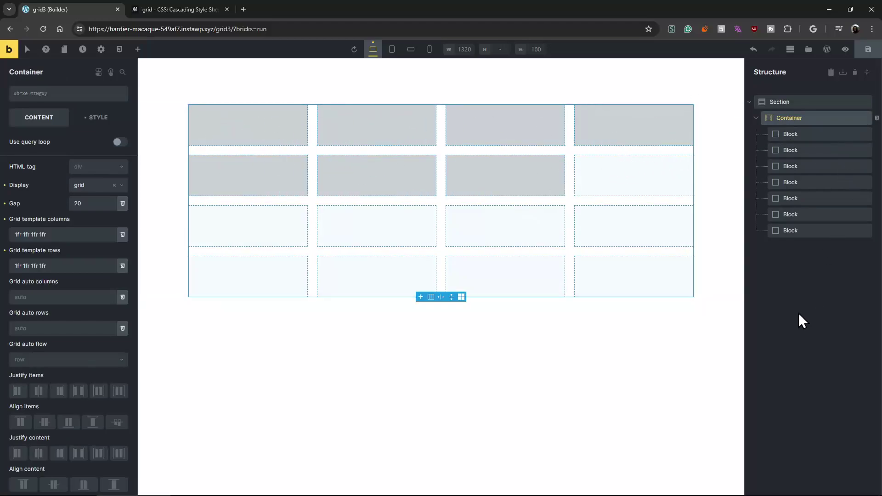
# Step: Try a fixed 200px first column in the container's grid template columns, and set it back to 1fr
pyautogui.tripleClick(17, 234)
pyautogui.write('10fr 1fr 1frpx')
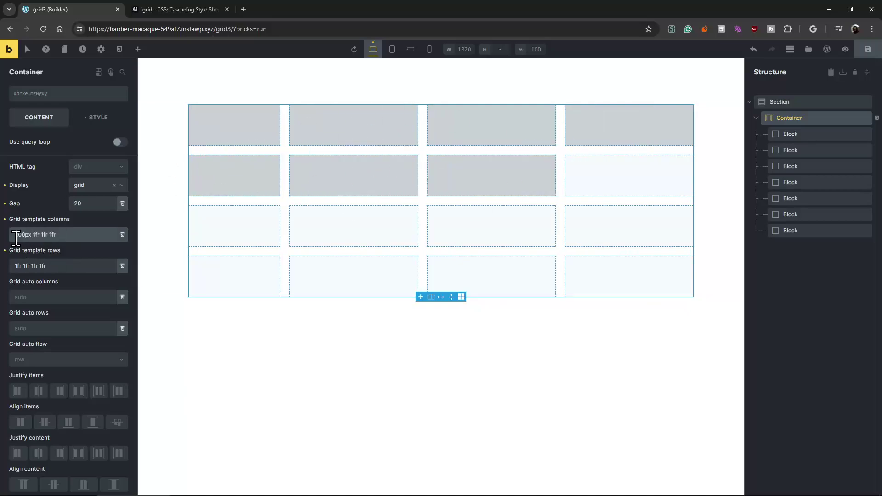
pyautogui.write('1fr')
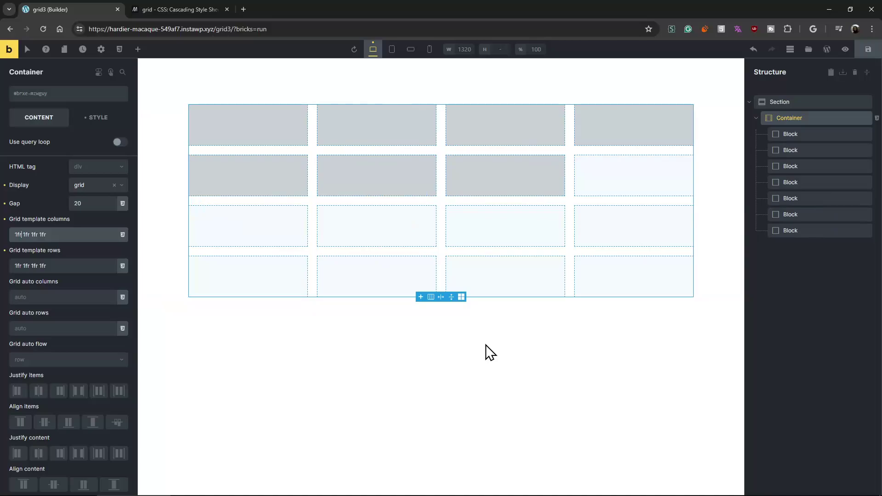
# Step: Compare the first block's grid item settings with the container's four-column, four-row grid
pyautogui.click(796, 135)
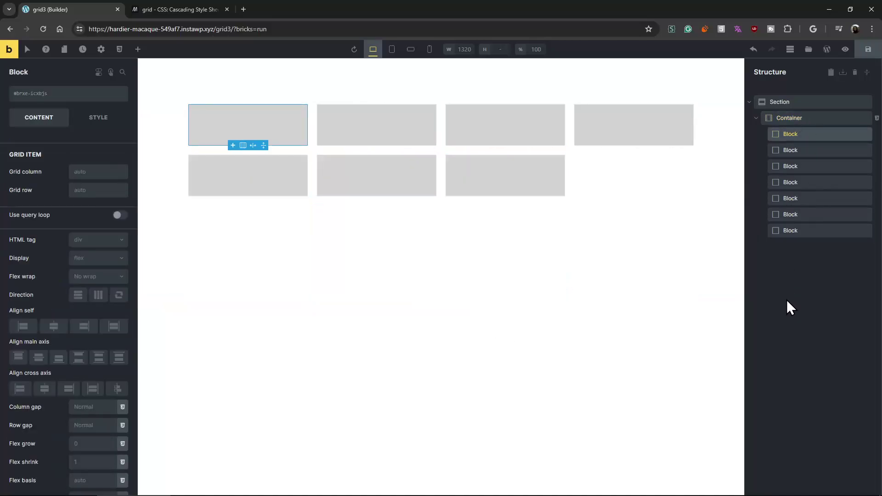
pyautogui.click(802, 119)
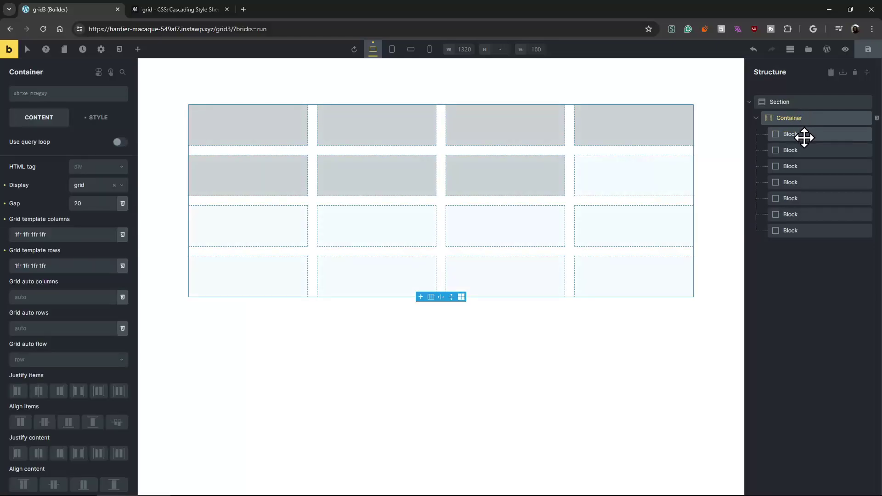
# Step: Try a grid column of 1 / 3 on the first block, and change it to 1 / 2
pyautogui.click(804, 137)
pyautogui.click(93, 175)
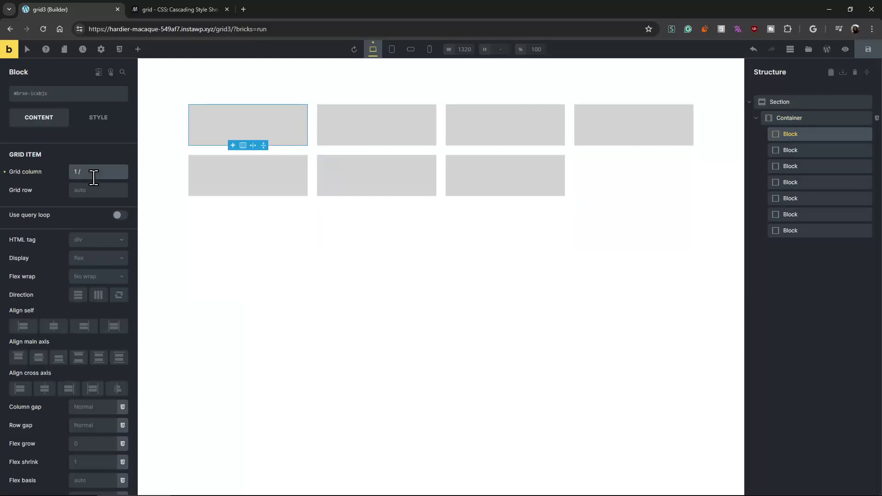
pyautogui.write('1 / 3')
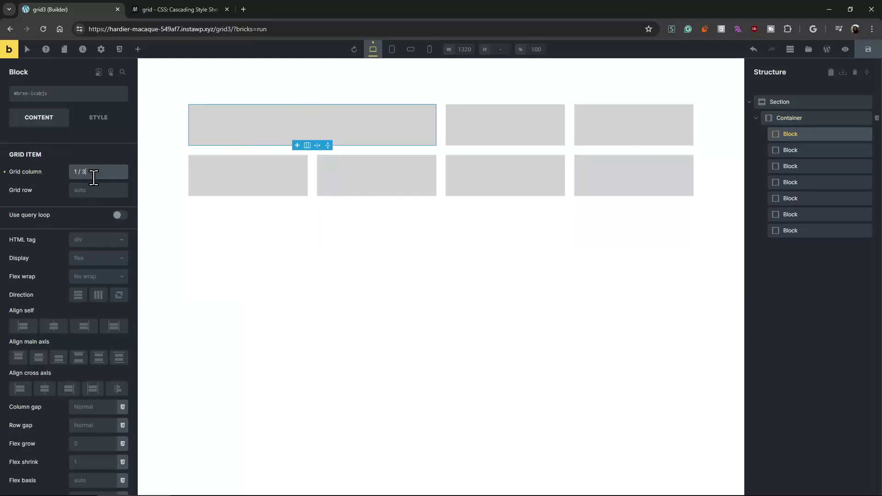
pyautogui.press('BackSpace')
pyautogui.write('2')
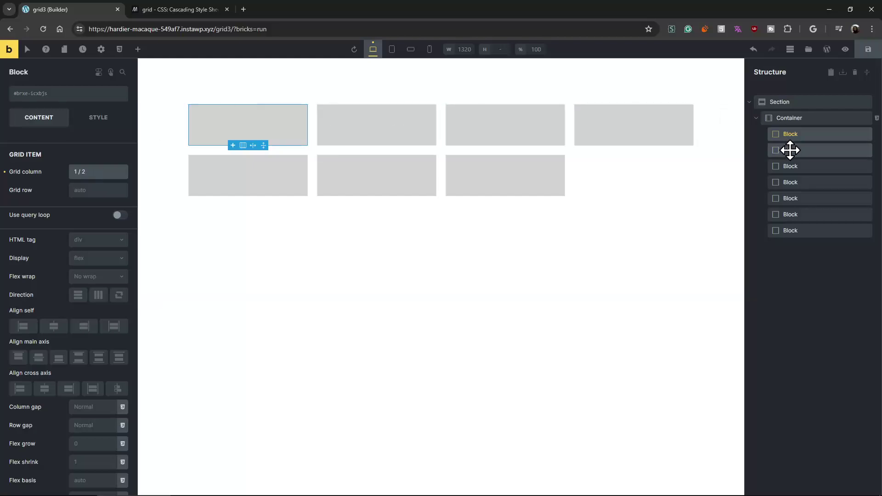
# Step: Check the container's grid lines, and set the first block's grid column to 1 / 3
pyautogui.click(827, 120)
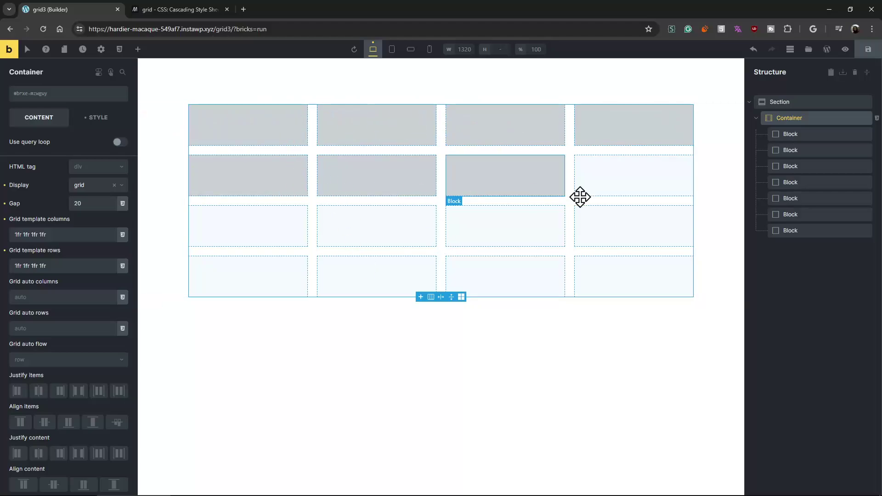
pyautogui.click(805, 136)
pyautogui.click(91, 170)
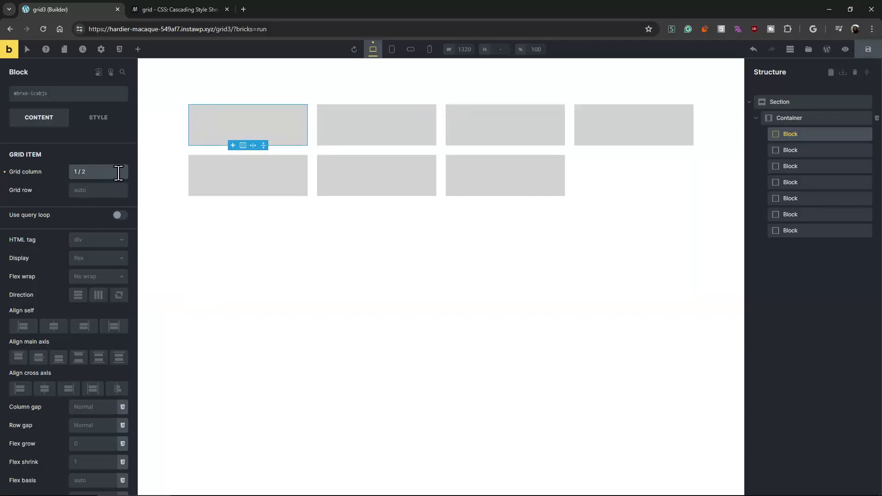
pyautogui.press('BackSpace')
pyautogui.write('3')
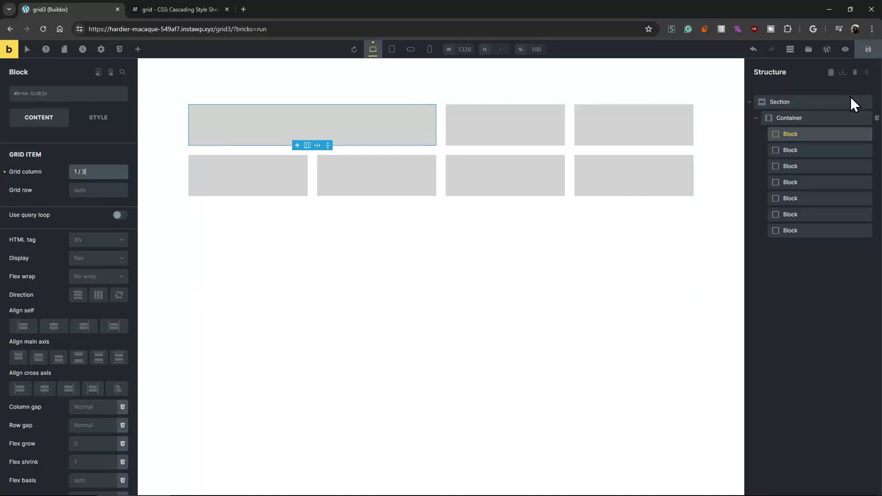
# Step: Open the page's frontend preview and inspect the grid container with the browser's developer tools
pyautogui.click(153, 6)
pyautogui.click(86, 12)
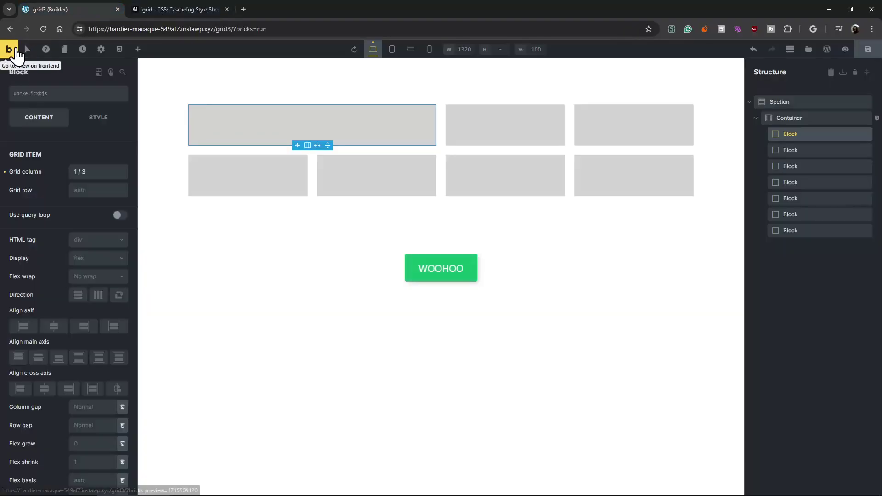
pyautogui.click(157, 9)
pyautogui.press('F12')
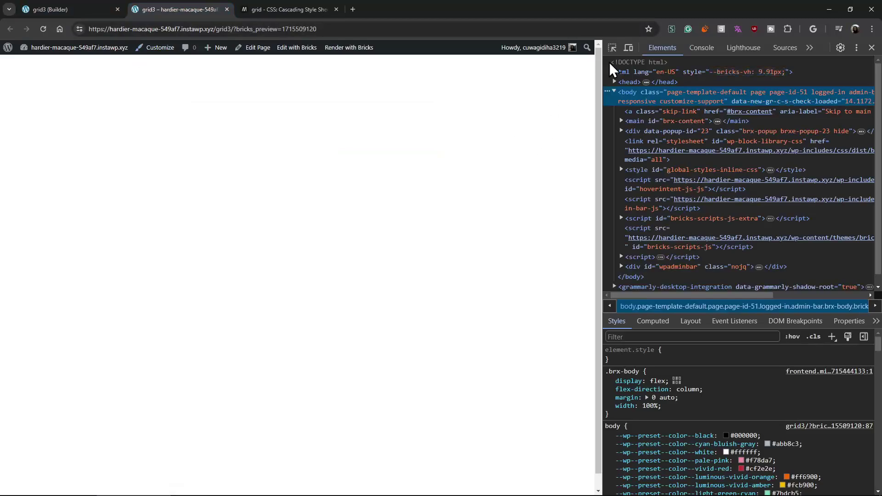
pyautogui.rightClick(511, 178)
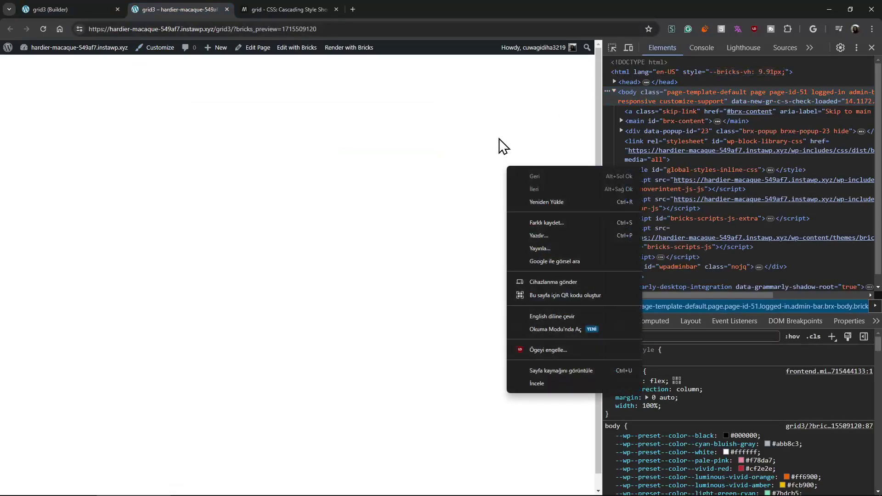
pyautogui.click(552, 381)
pyautogui.click(612, 47)
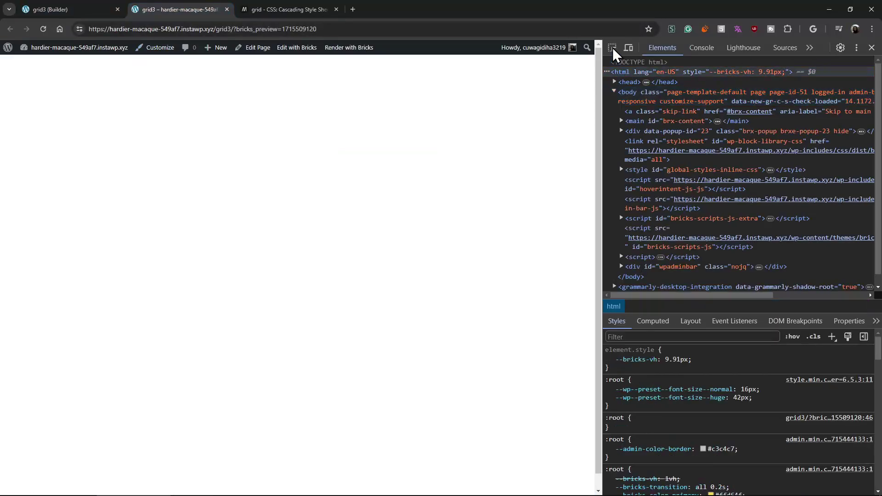
pyautogui.click(190, 116)
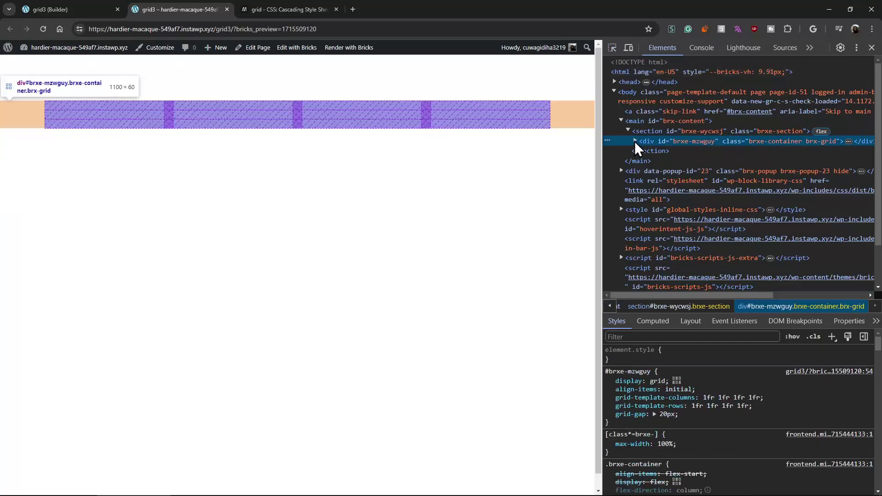
# Step: Inspect the start and end lines in the first block's grid-column rule, and return to the builder, closing the preview and CSS reference tabs
pyautogui.click(635, 141)
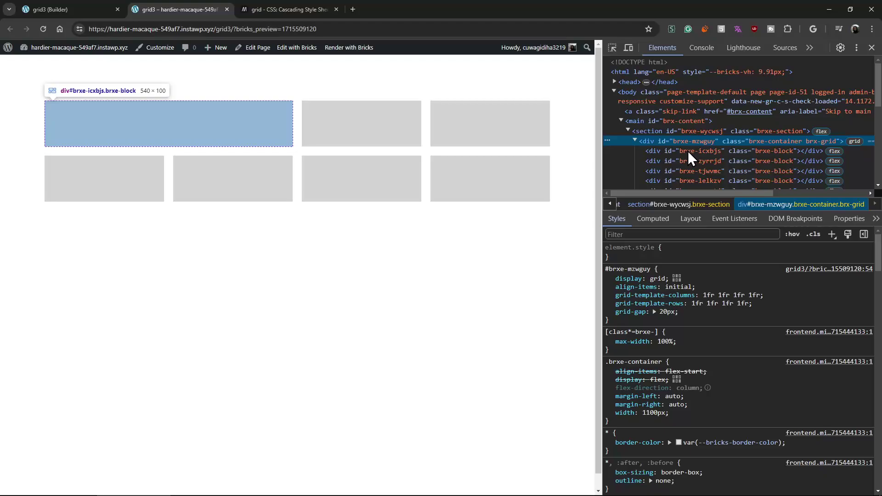
pyautogui.click(688, 151)
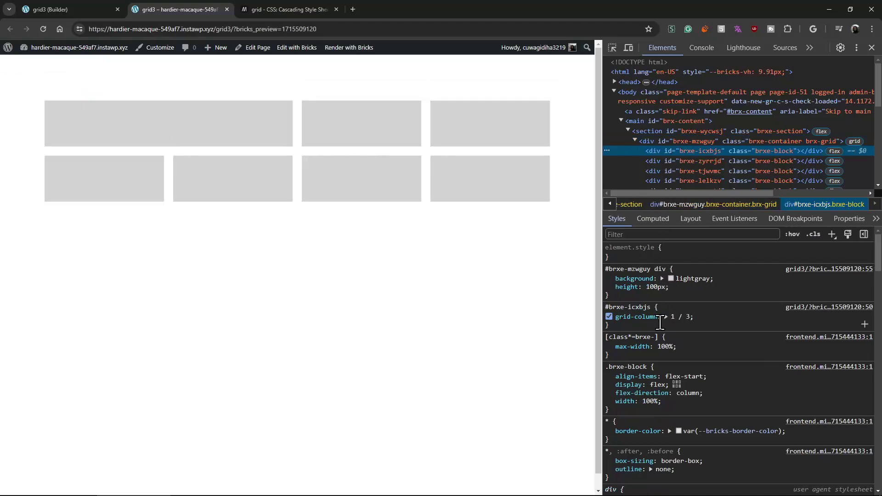
pyautogui.click(665, 317)
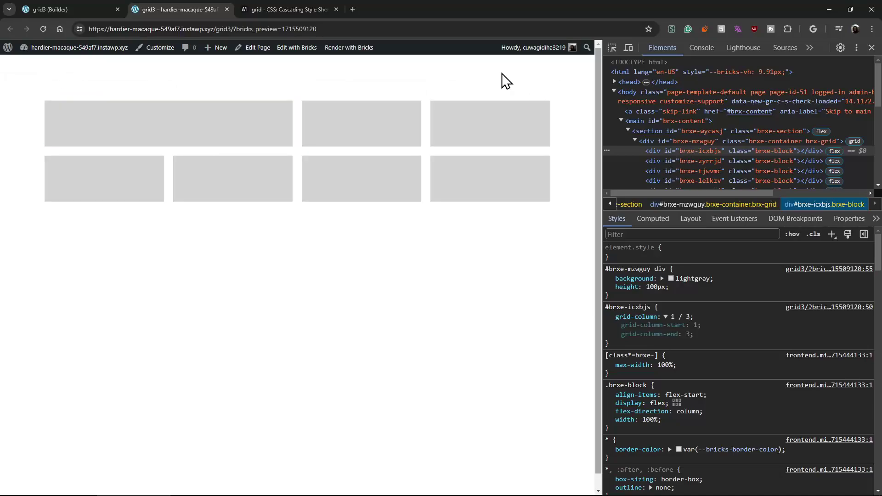
pyautogui.click(104, 3)
pyautogui.middleClick(194, 6)
pyautogui.middleClick(195, 5)
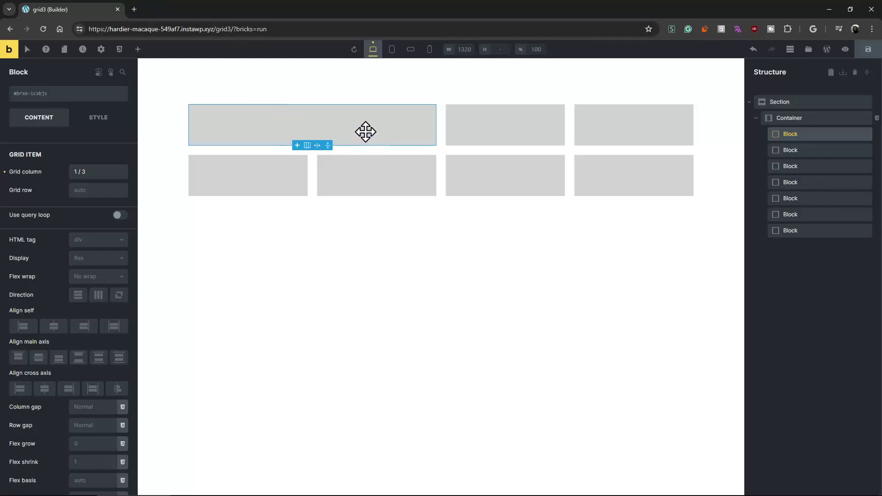
# Step: Try a grid row of 1 / 3 on the first block, and clear it again
pyautogui.click(94, 189)
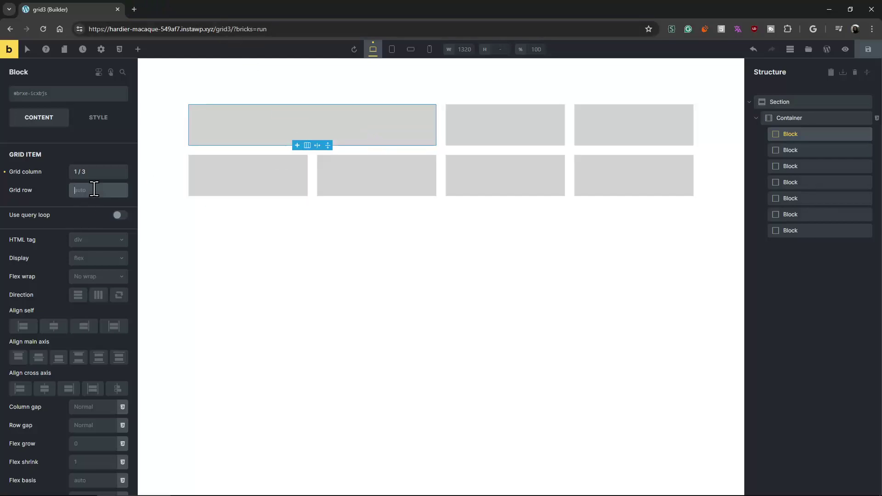
pyautogui.write('1 / 3')
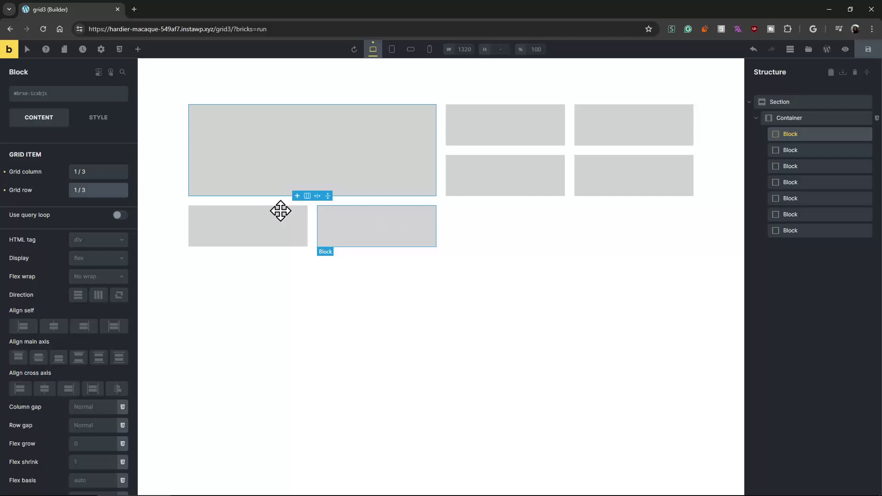
pyautogui.tripleClick(97, 190)
pyautogui.press('BackSpace')
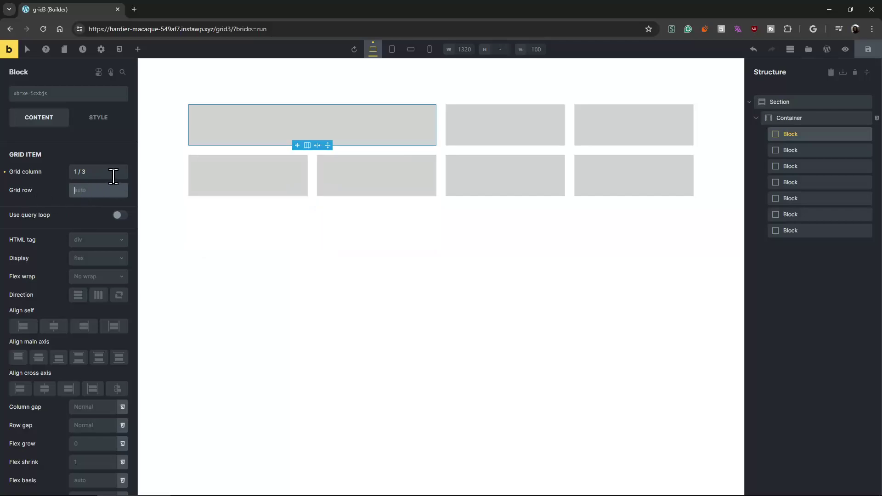
# Step: Compare span 2 with 1 / 3 for the first block's grid column, and set both its grid column and grid row to span 2
pyautogui.tripleClick(107, 171)
pyautogui.press('BackSpace')
pyautogui.write('span 2')
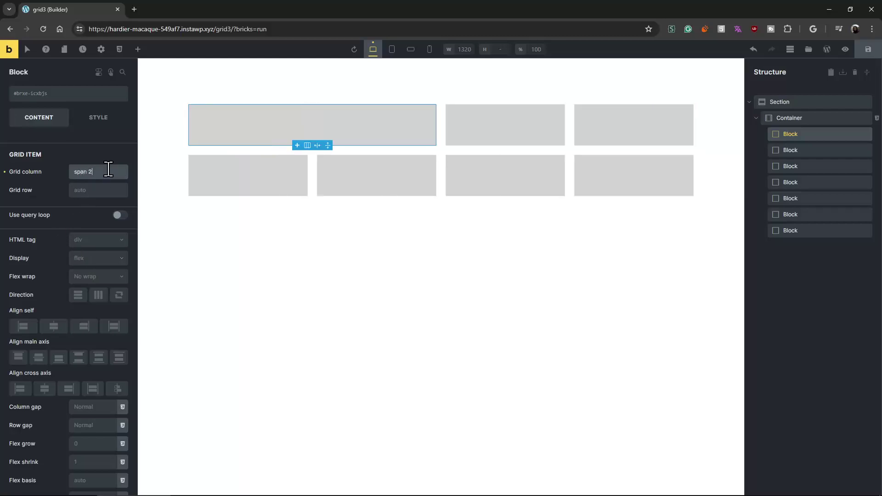
pyautogui.hotkey('ctrl', 'a')
pyautogui.write('1 / 3')
pyautogui.moveTo(89, 172); pyautogui.dragTo(7, 186)
pyautogui.write('span')
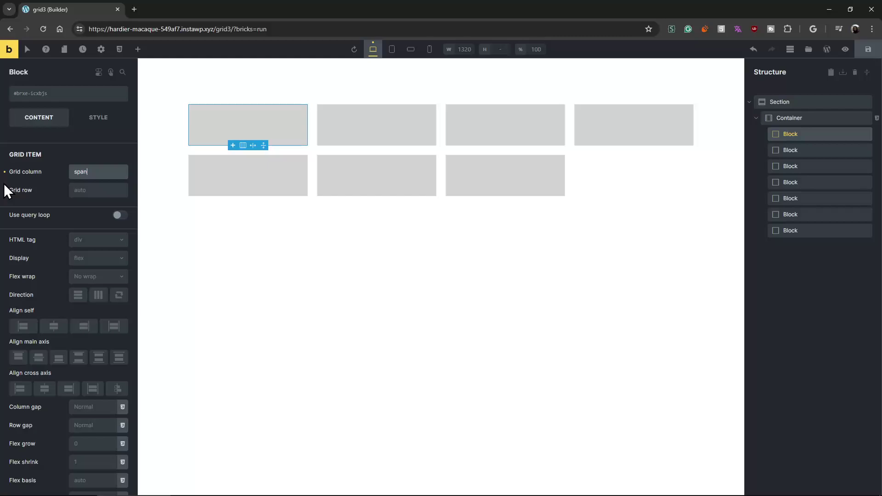
pyautogui.write(' 2')
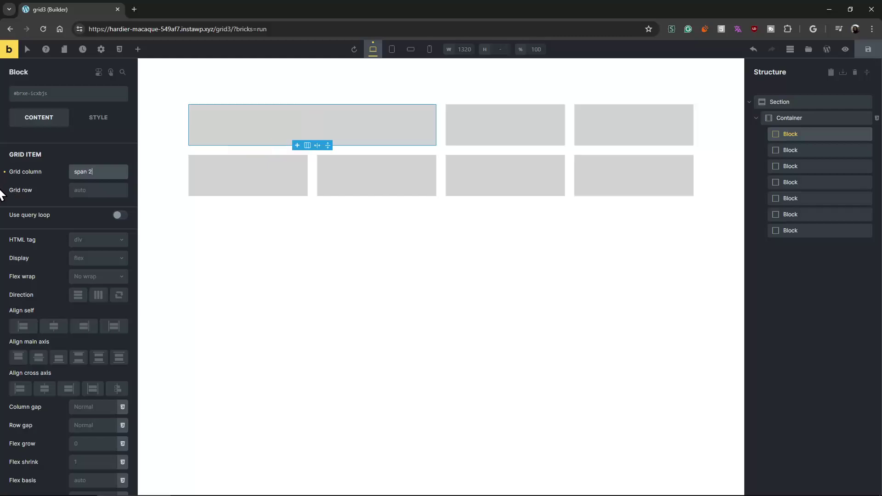
pyautogui.hotkey('ctrl', 'a')
pyautogui.click(93, 192)
pyautogui.write('span 2')
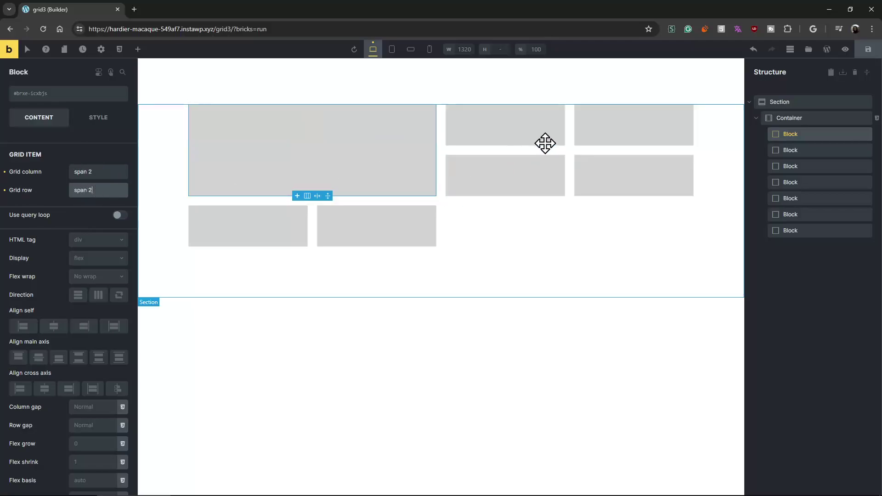
# Step: Set the grid column of the second and third blocks to span 2
pyautogui.click(528, 126)
pyautogui.click(80, 177)
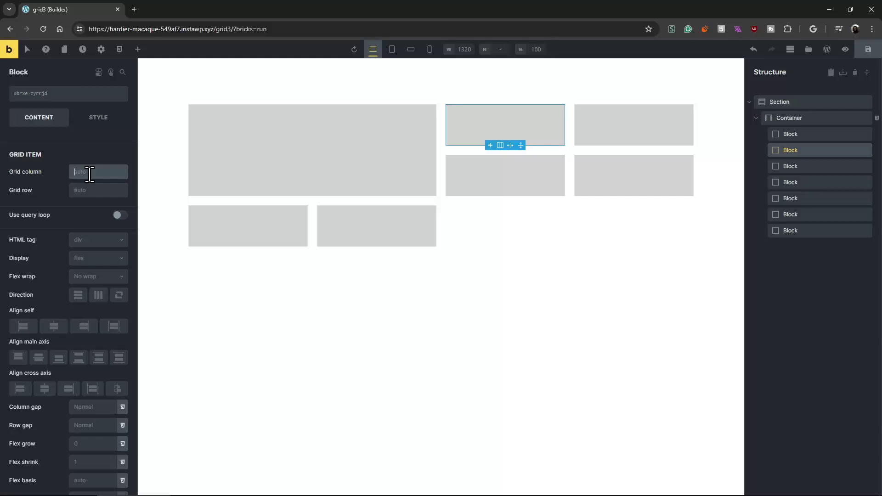
pyautogui.write('span 2')
pyautogui.click(508, 174)
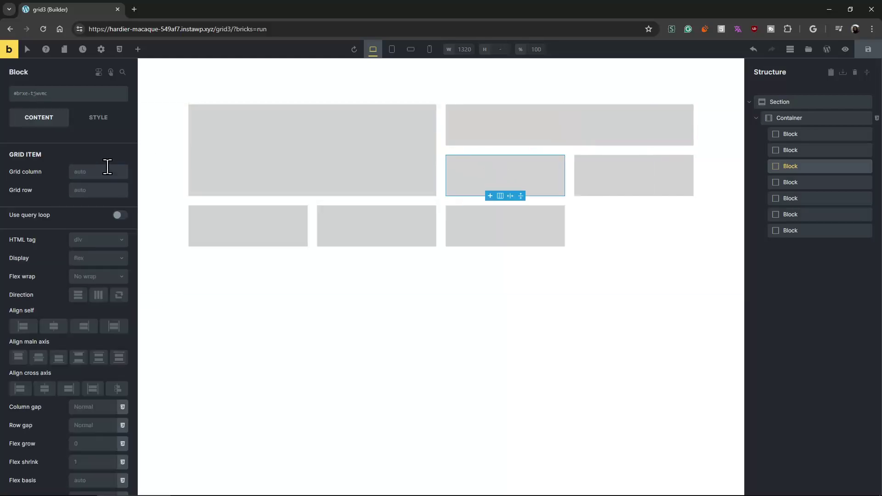
pyautogui.click(107, 170)
pyautogui.write('span 2')
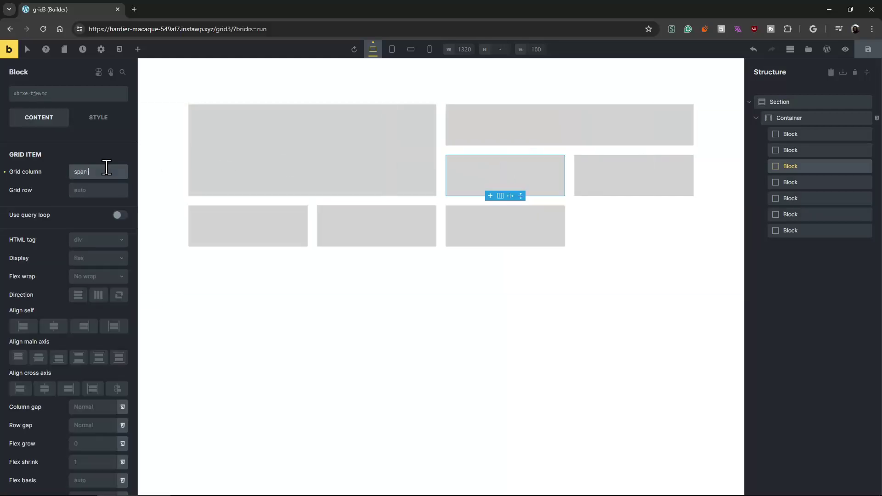
# Step: Set the fourth block's grid column and grid row to span 2, checking the container's grid first
pyautogui.click(269, 220)
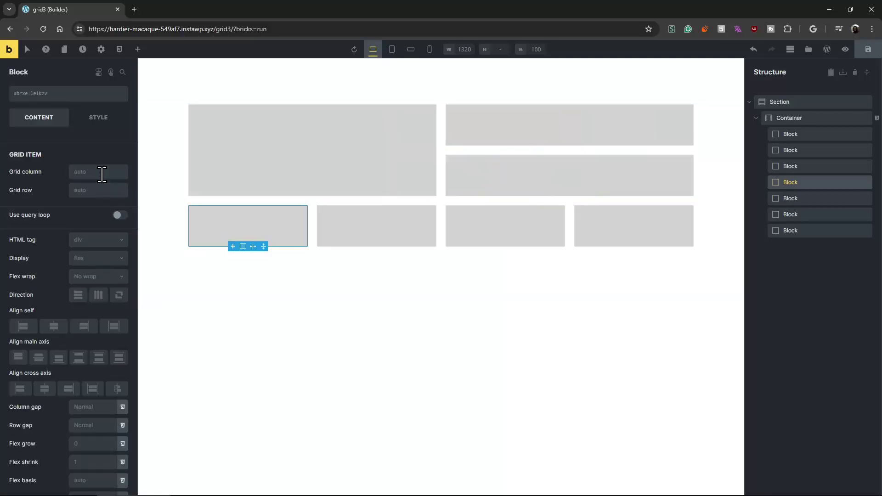
pyautogui.click(808, 118)
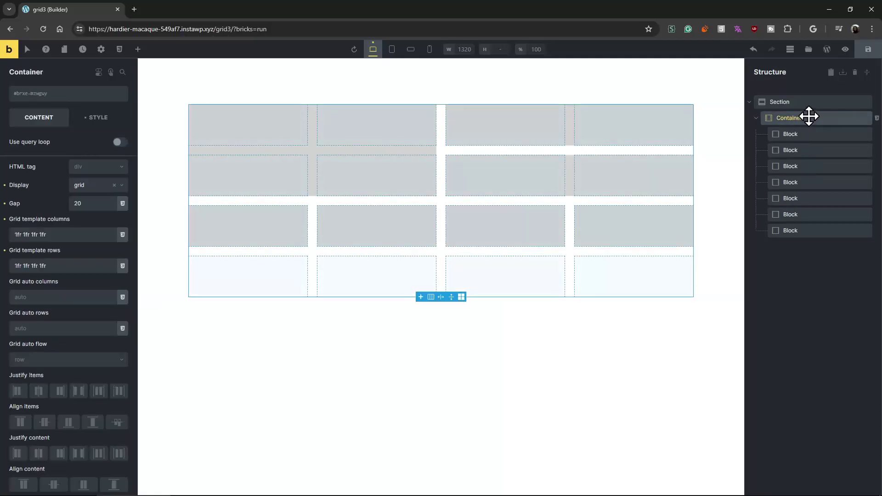
pyautogui.click(276, 220)
pyautogui.click(89, 171)
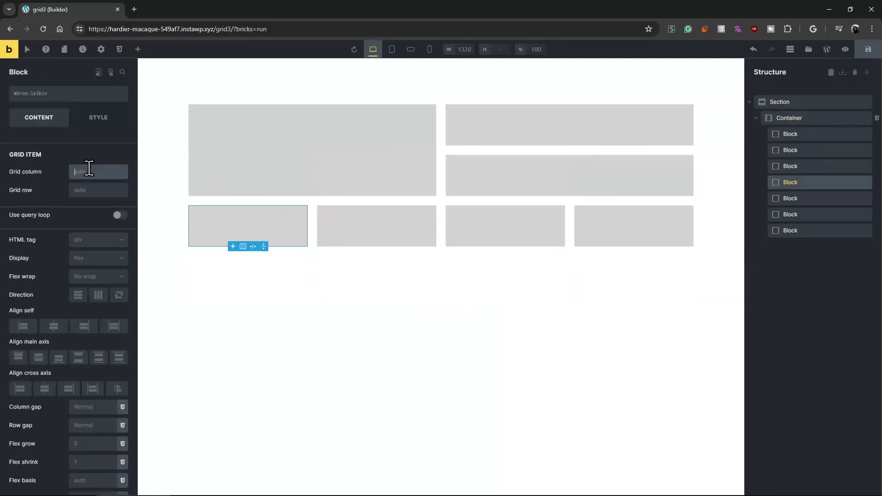
pyautogui.write('span 2')
pyautogui.tripleClick(104, 175)
pyautogui.hotkey('ctrl', 'c')
pyautogui.click(103, 189)
pyautogui.hotkey('ctrl', 'v')
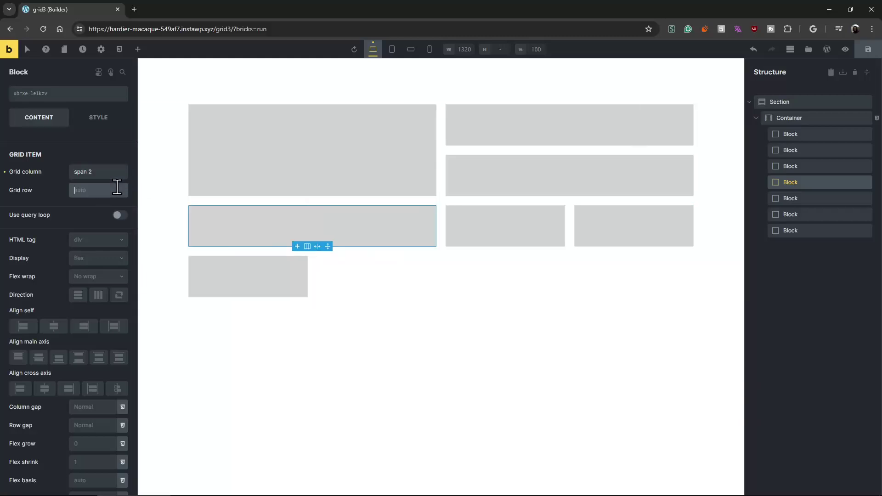
# Step: Set the last block's grid column to span 2, and check the layout against the container's grid
pyautogui.click(520, 273)
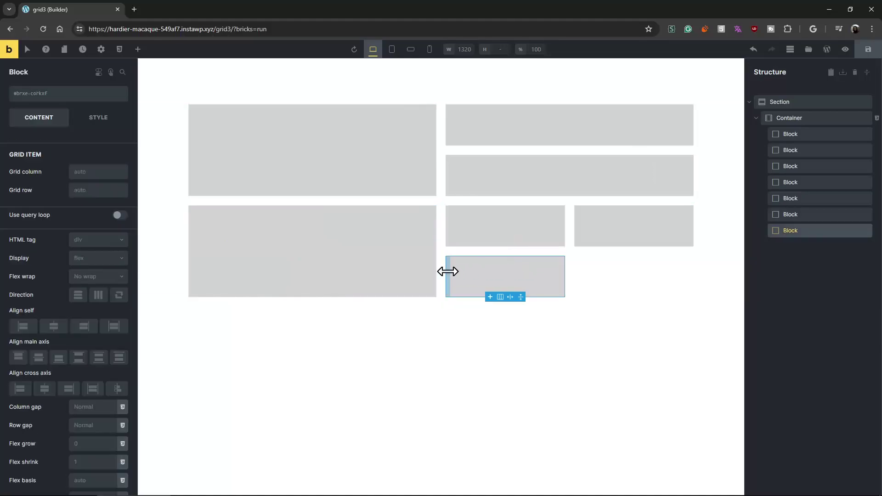
pyautogui.click(112, 170)
pyautogui.hotkey('ctrl', 'v')
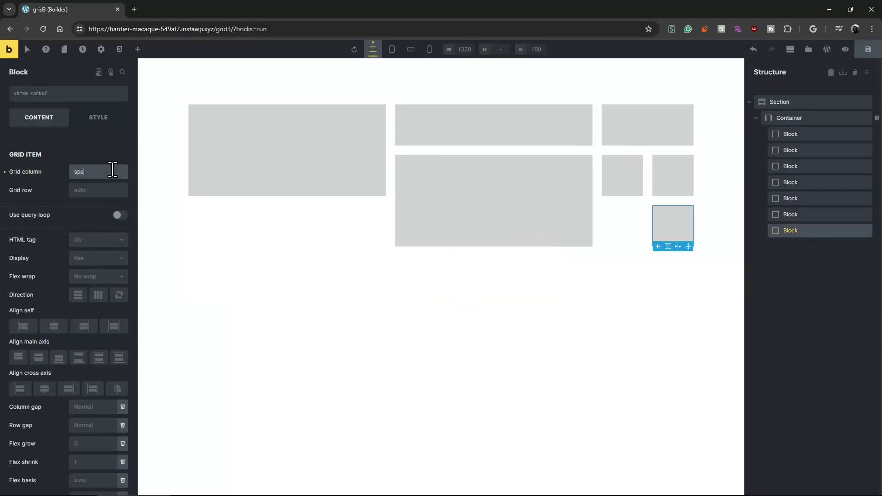
pyautogui.click(808, 125)
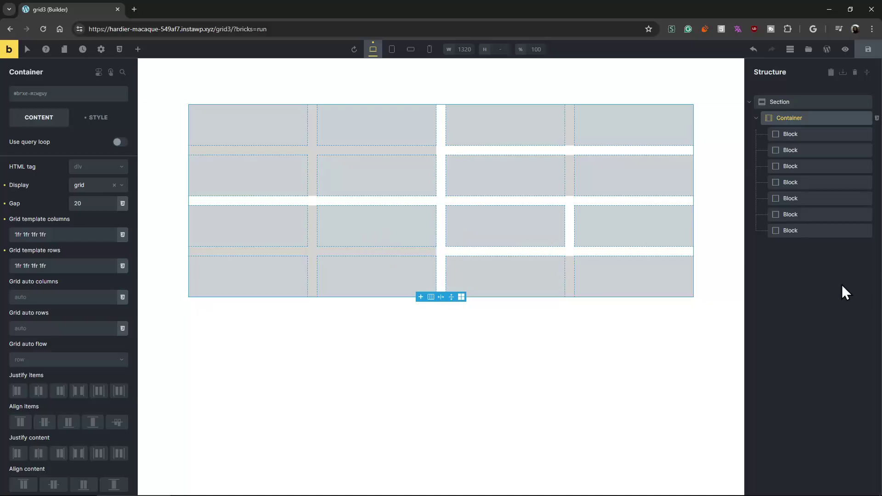
pyautogui.click(841, 306)
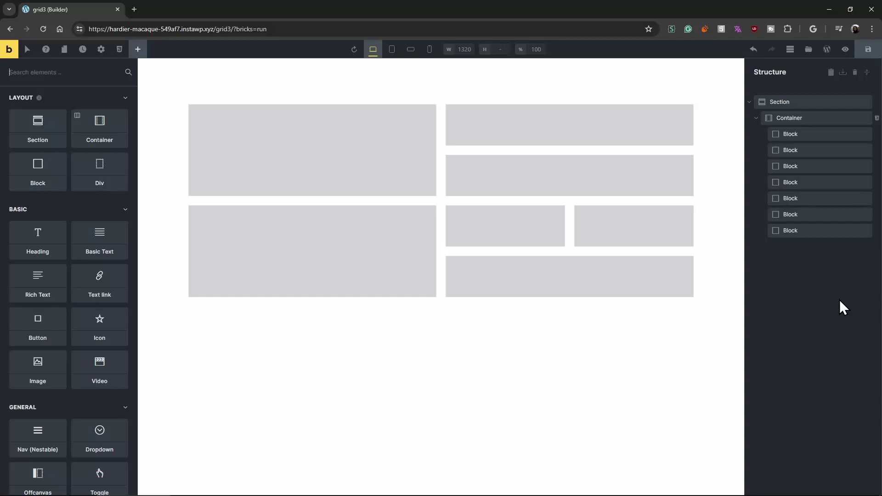
# Step: Try 1 / 5 as the first block's grid column, and set it back to span 2
pyautogui.click(807, 133)
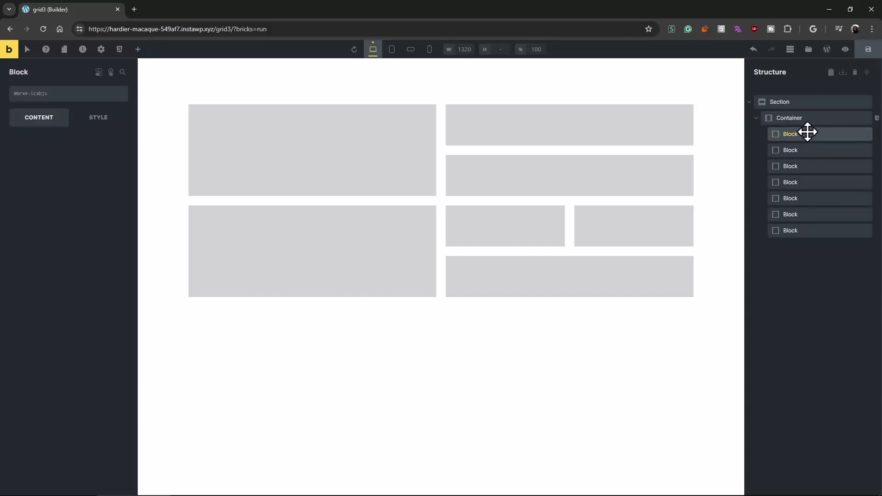
pyautogui.click(54, 172)
pyautogui.write('1')
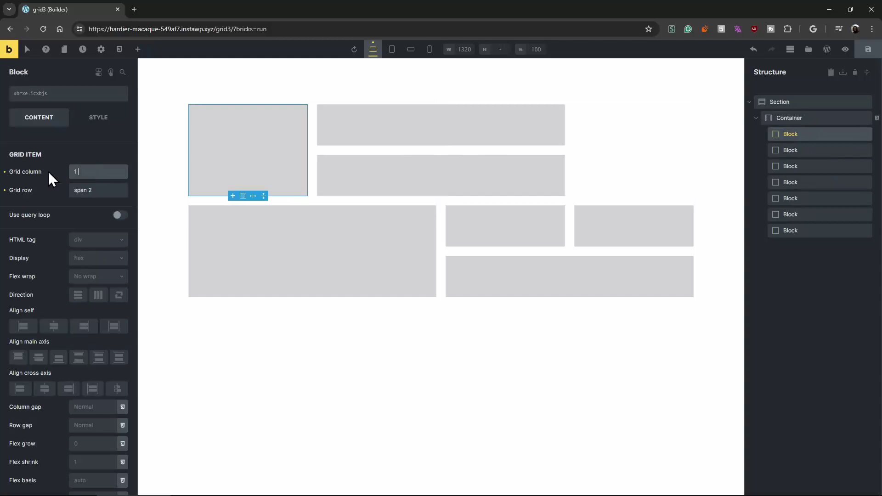
pyautogui.write(' / 5')
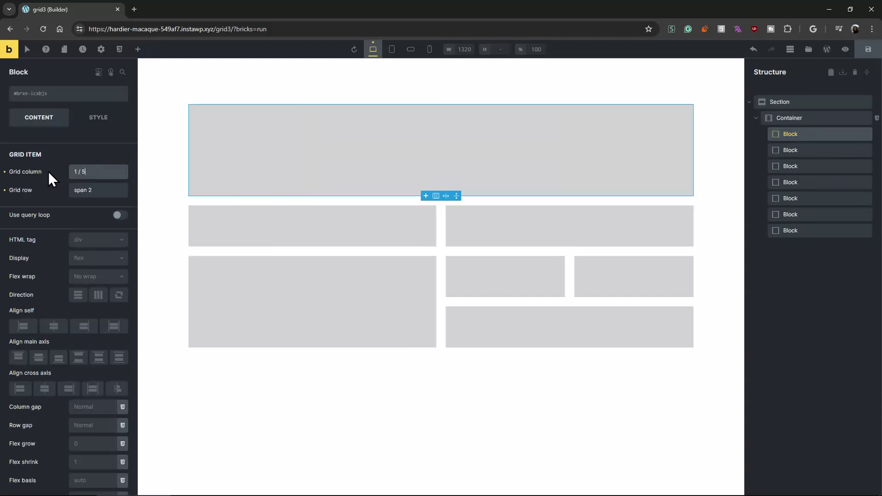
pyautogui.press('BackSpace')
pyautogui.press('BackSpace')
pyautogui.press('BackSpace')
pyautogui.press('BackSpace')
pyautogui.hotkey('ctrl', 'a')
pyautogui.write('span 2')
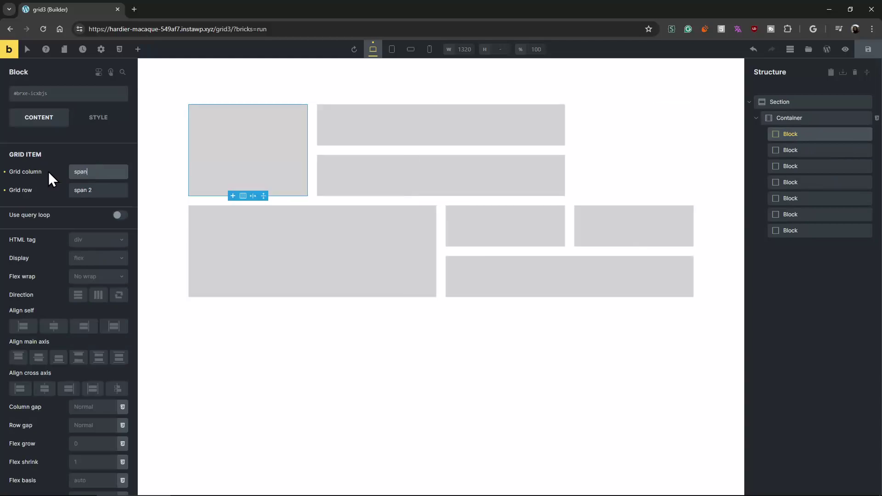
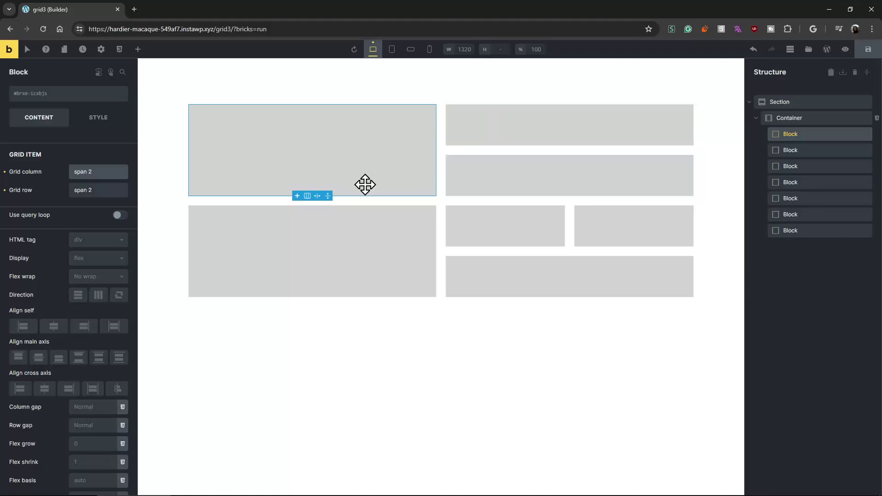
# Step: Review the container's grid template columns and rows against the first block's grid column and grid row settings
pyautogui.click(803, 123)
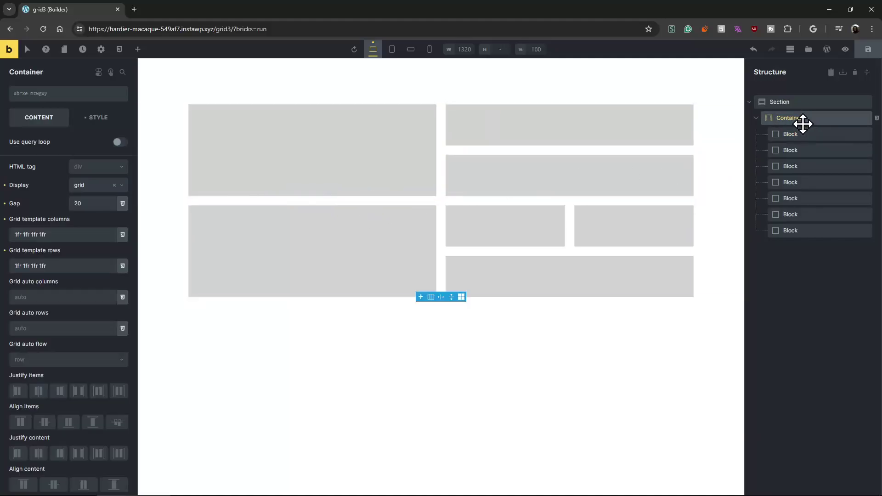
pyautogui.tripleClick(84, 232)
pyautogui.tripleClick(64, 266)
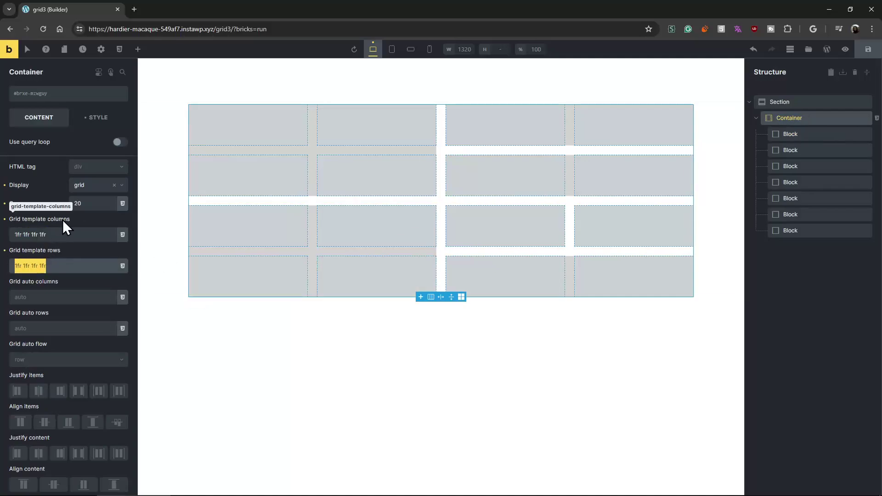
pyautogui.click(814, 134)
pyautogui.tripleClick(107, 174)
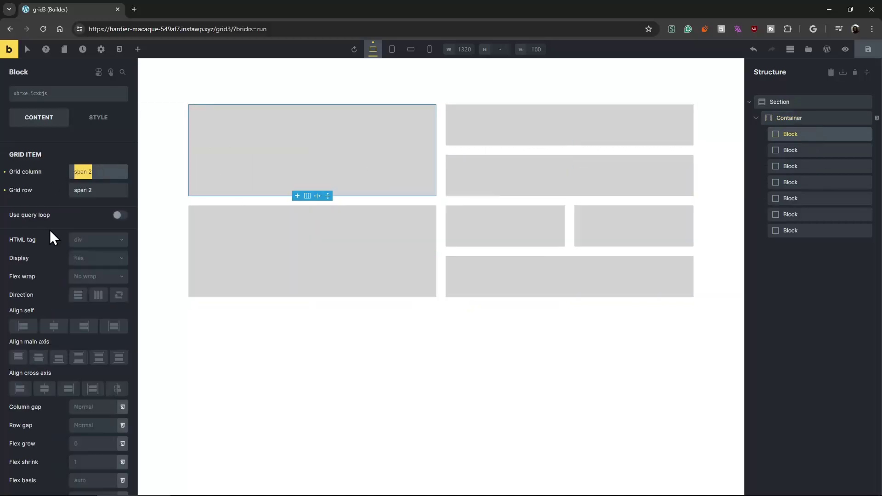
pyautogui.tripleClick(114, 191)
pyautogui.tripleClick(102, 170)
pyautogui.click(41, 188)
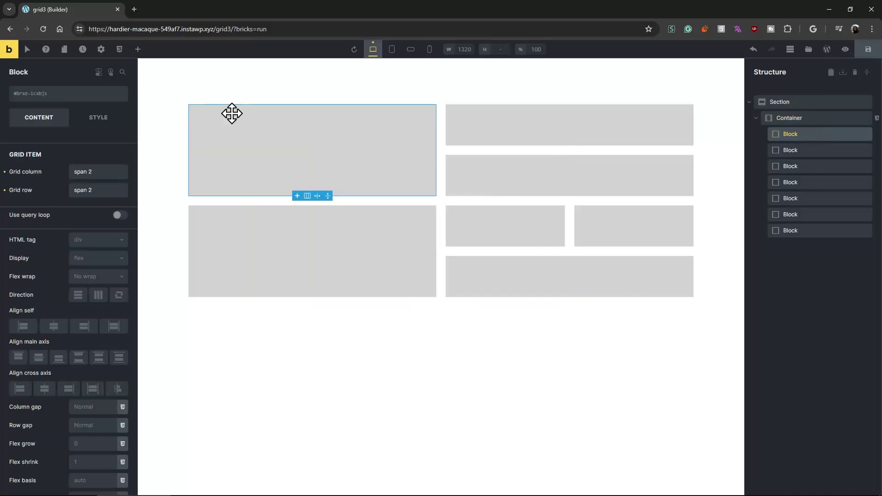
# Step: Preview the layout at the tablet, mobile landscape and mobile portrait breakpoints and at 400 px width, and return to desktop
pyautogui.click(392, 49)
pyautogui.click(411, 49)
pyautogui.click(430, 50)
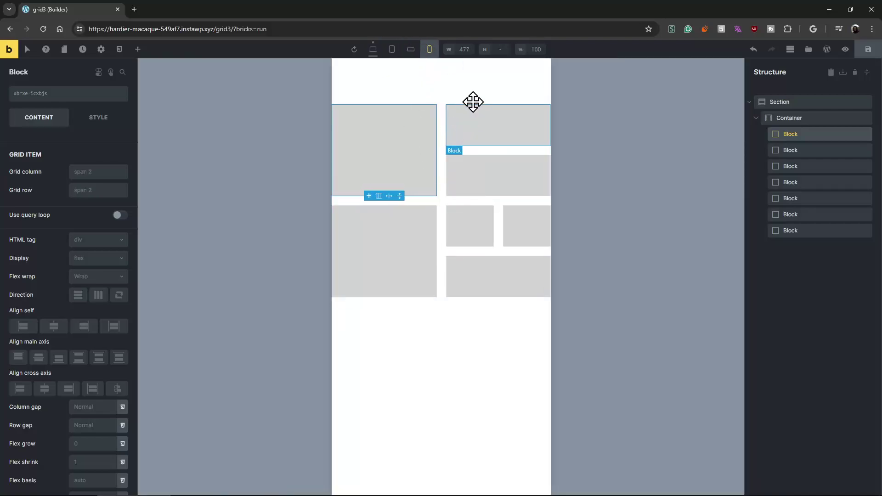
pyautogui.click(467, 49)
pyautogui.write('40')
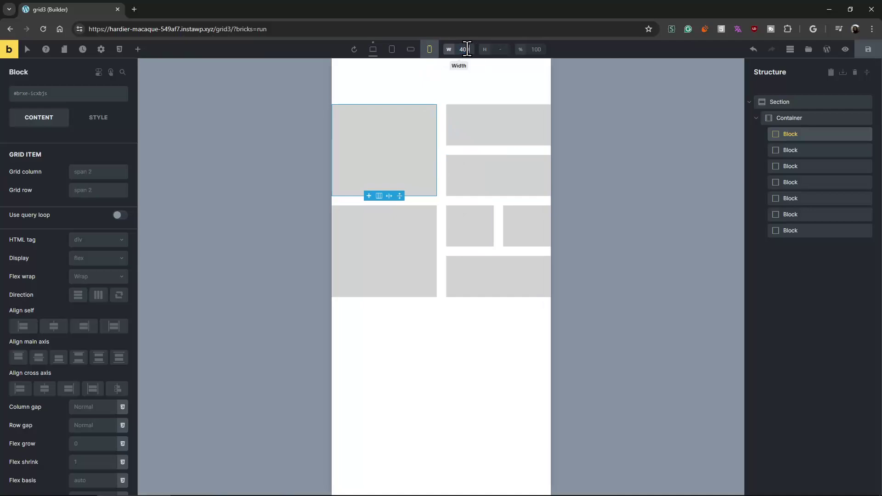
pyautogui.write('0')
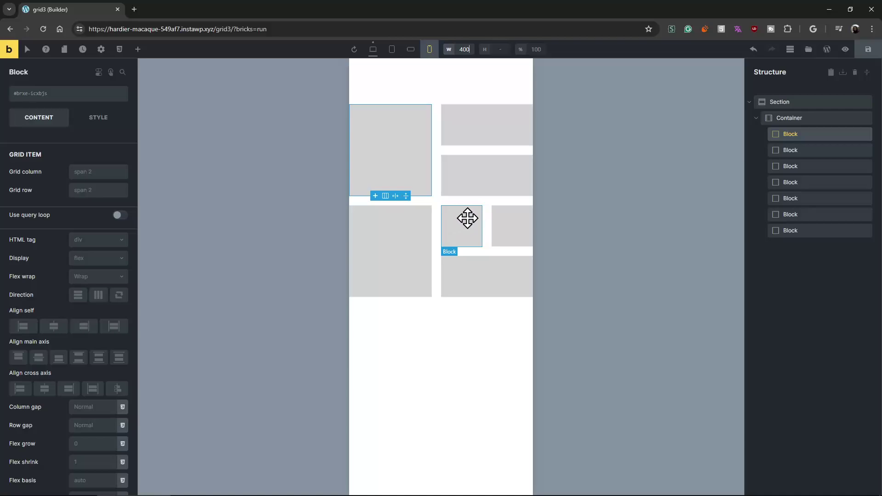
pyautogui.click(373, 50)
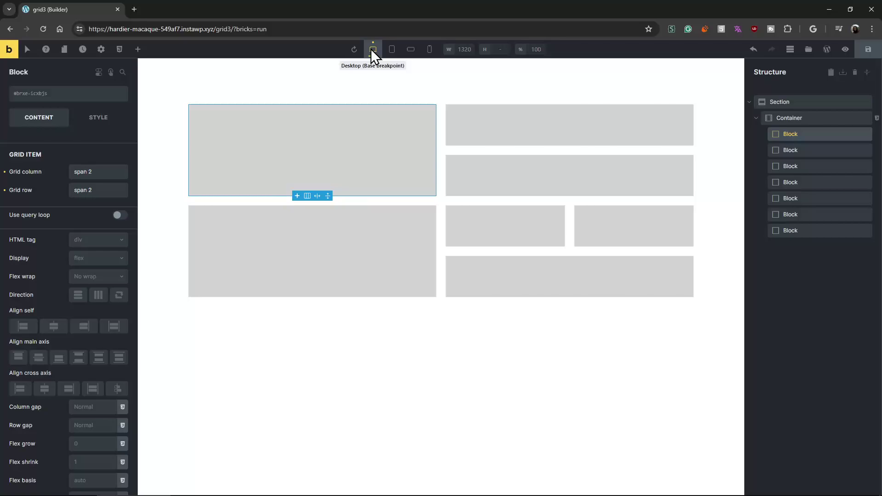
# Step: Set the container's grid template columns to 1fr 1fr at the mobile landscape breakpoint
pyautogui.click(818, 118)
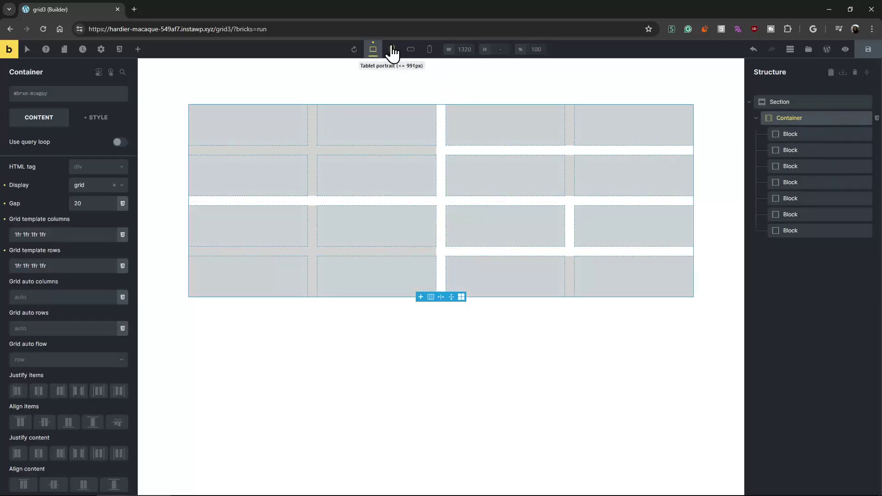
pyautogui.click(391, 51)
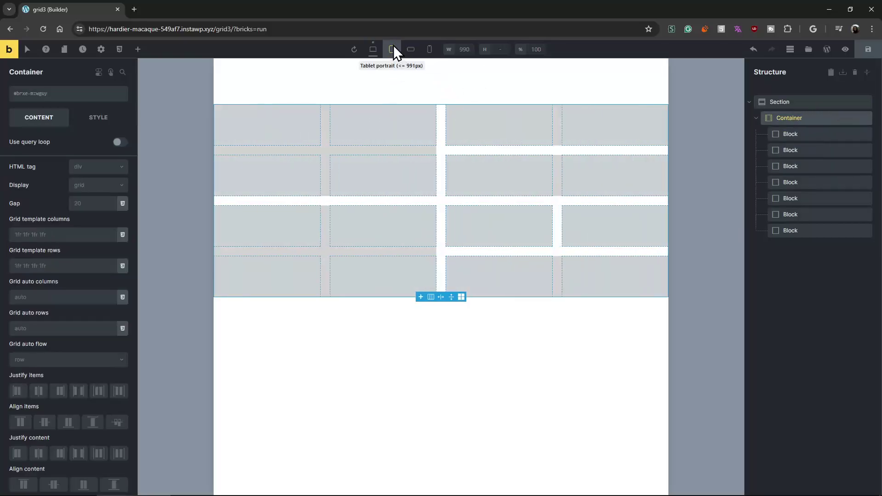
pyautogui.click(410, 51)
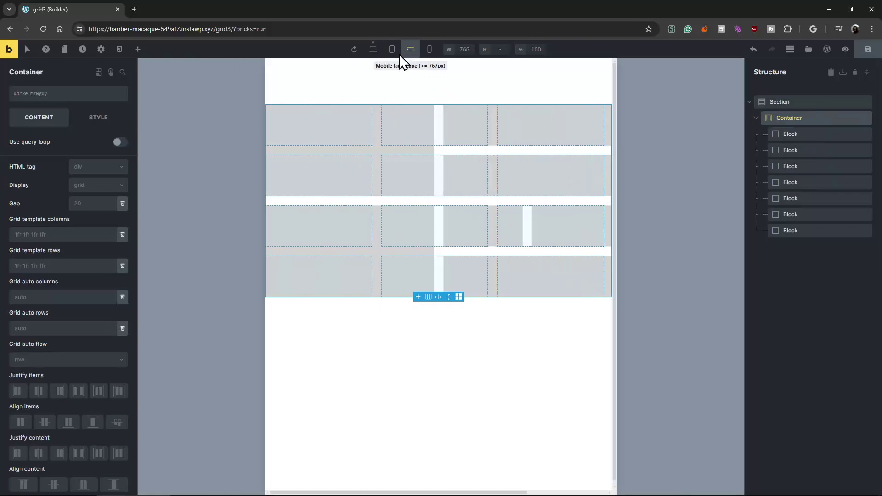
pyautogui.click(56, 236)
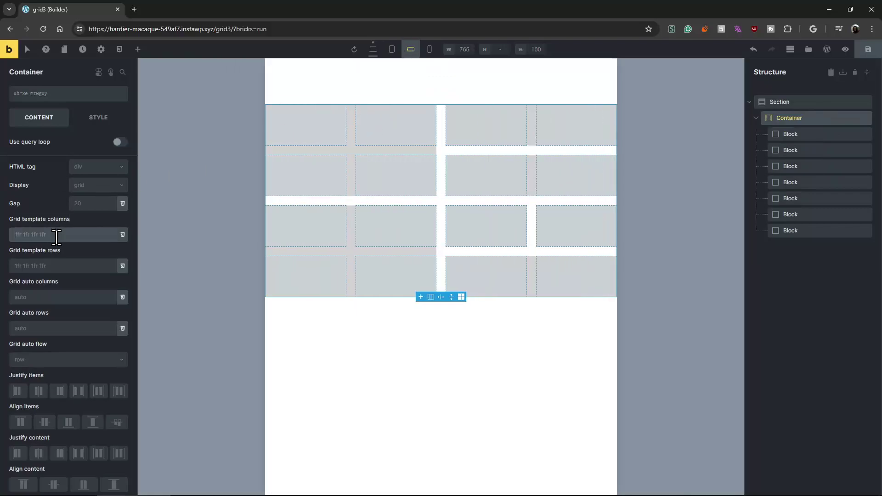
pyautogui.write('1fr 1fr')
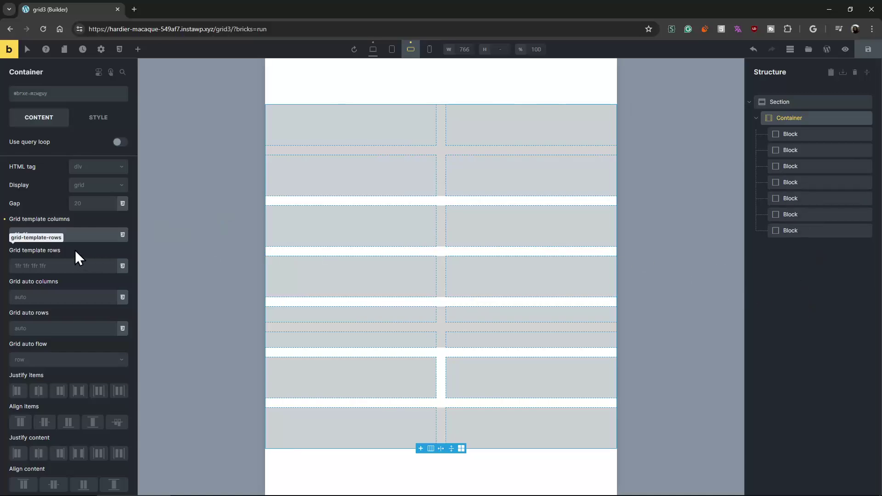
pyautogui.moveTo(38, 235); pyautogui.dragTo(18, 235)
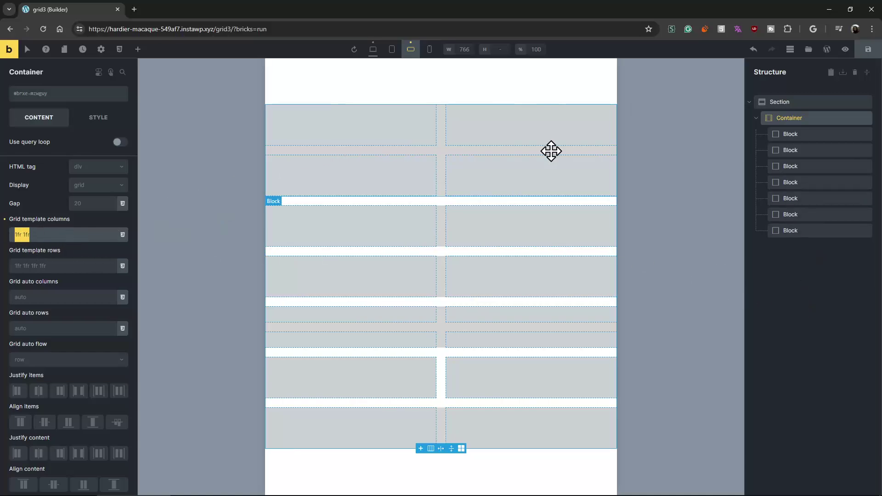
# Step: Set the first block's grid column to span 1 at the mobile landscape breakpoint
pyautogui.click(812, 136)
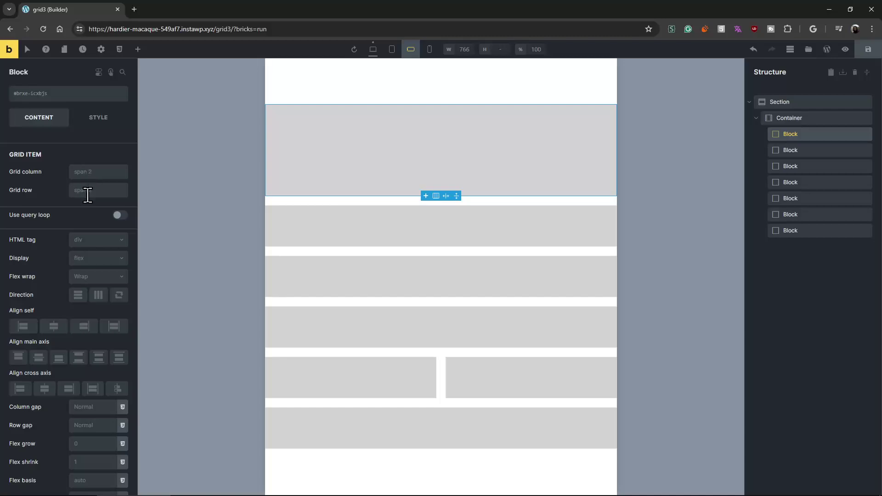
pyautogui.click(91, 173)
pyautogui.write('span 1')
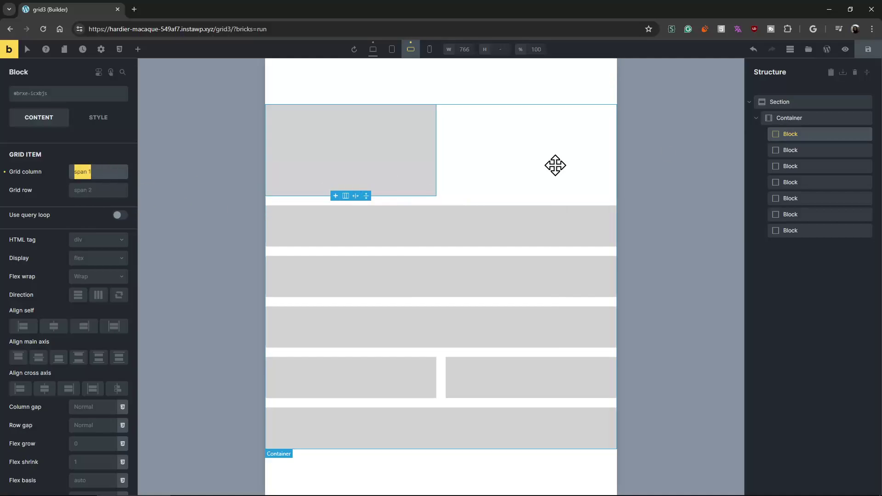
# Step: Set the second block's grid column to span 1 and its grid row to span 2 for mobile landscape
pyautogui.click(837, 150)
pyautogui.click(93, 172)
pyautogui.write('span 1')
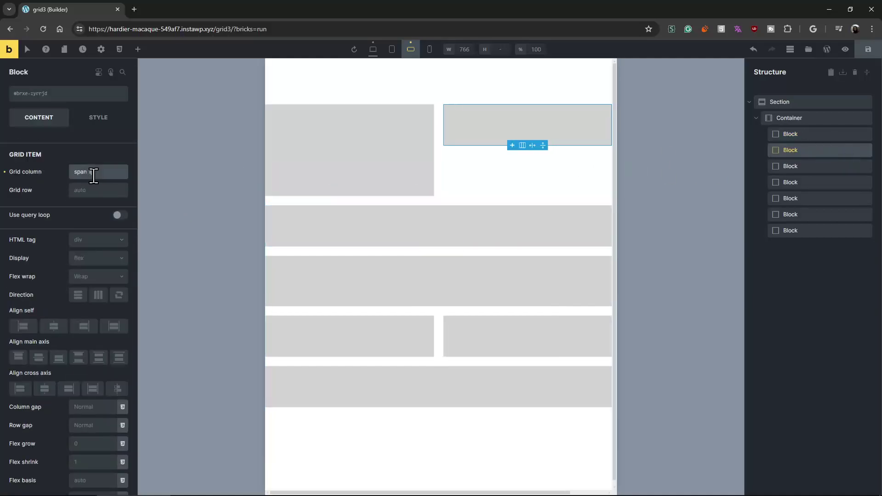
pyautogui.click(96, 190)
pyautogui.write('span')
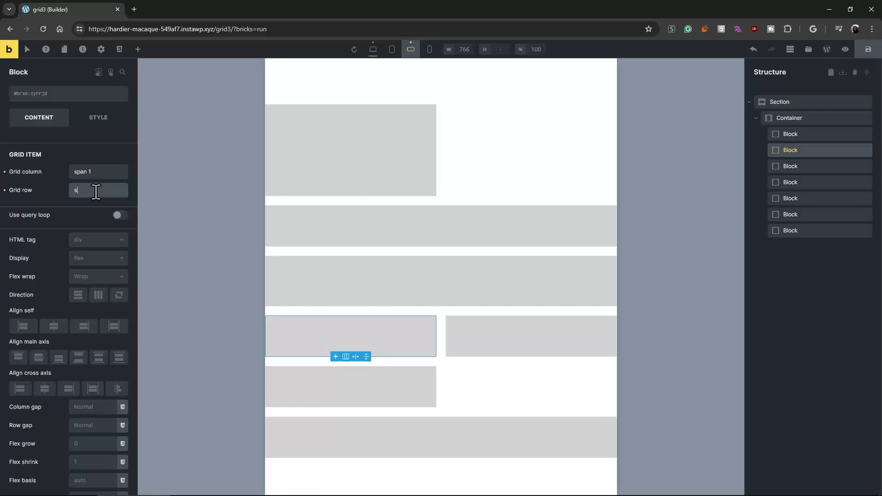
pyautogui.write('2')
pyautogui.press('BackSpace')
pyautogui.press('BackSpace')
pyautogui.write('span 2')
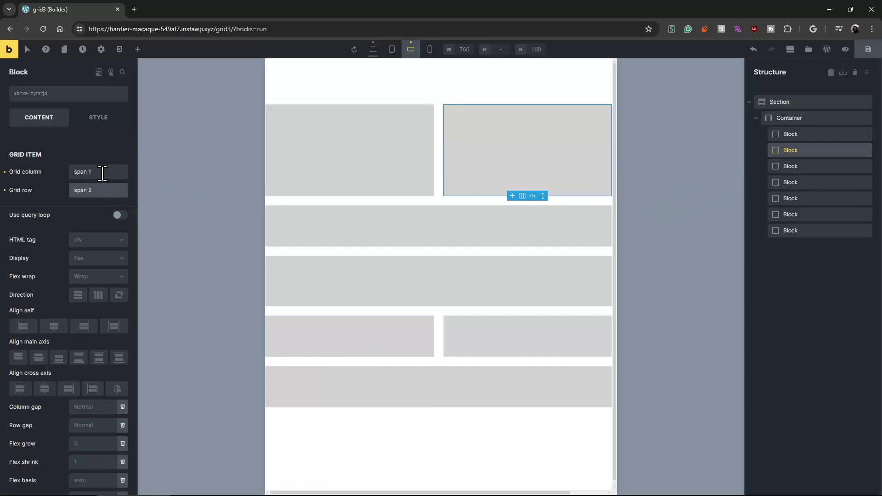
pyautogui.click(102, 173)
# Step: Return to the desktop breakpoint with the third block selected and add a Rich Text element inside it
pyautogui.click(407, 220)
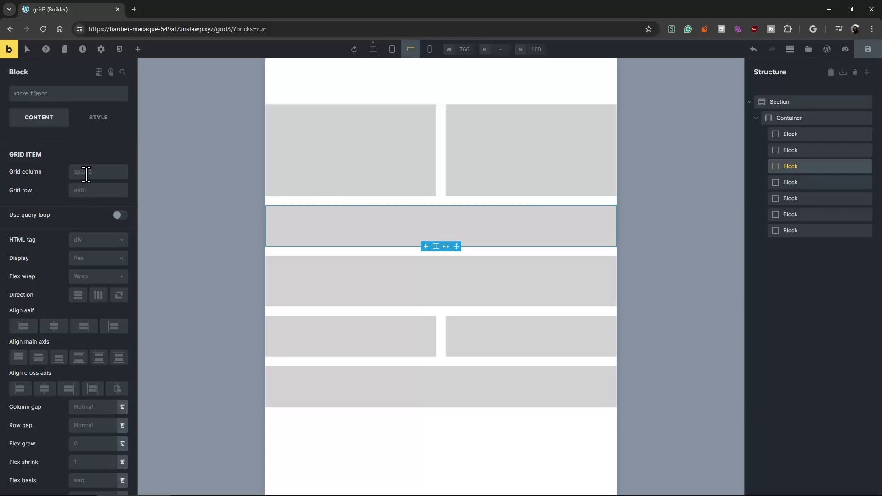
pyautogui.click(396, 170)
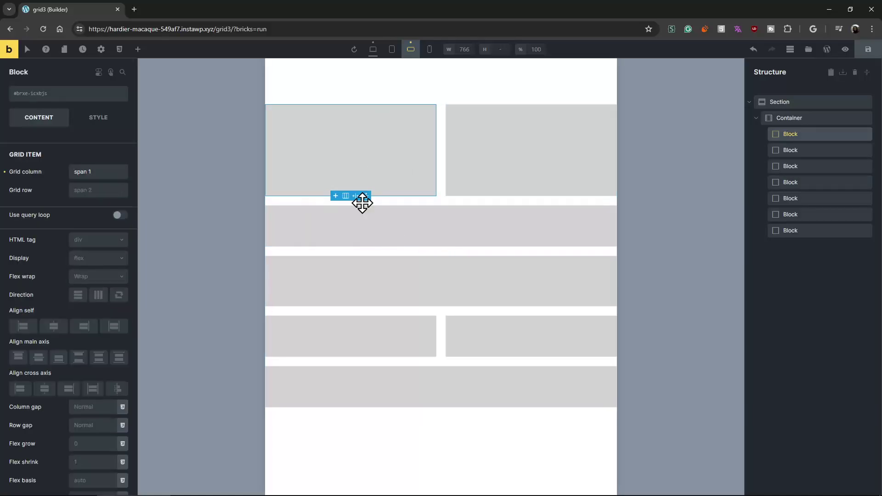
pyautogui.click(376, 221)
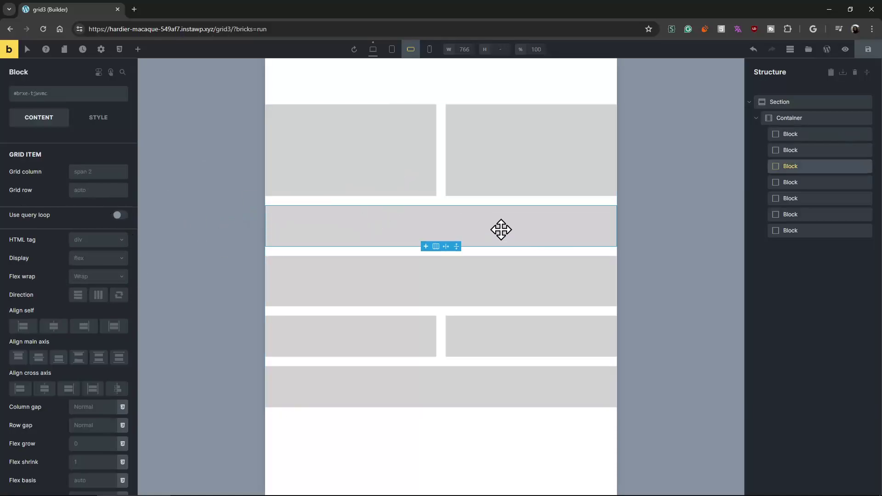
pyautogui.click(373, 49)
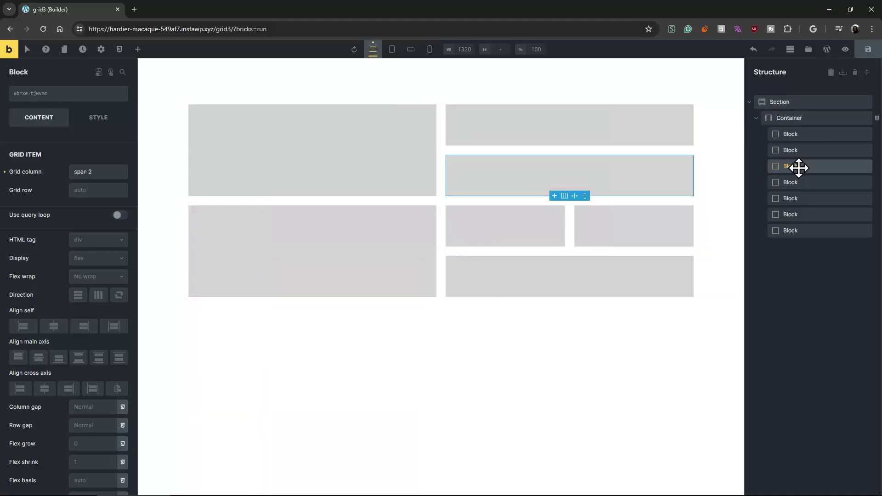
pyautogui.click(137, 49)
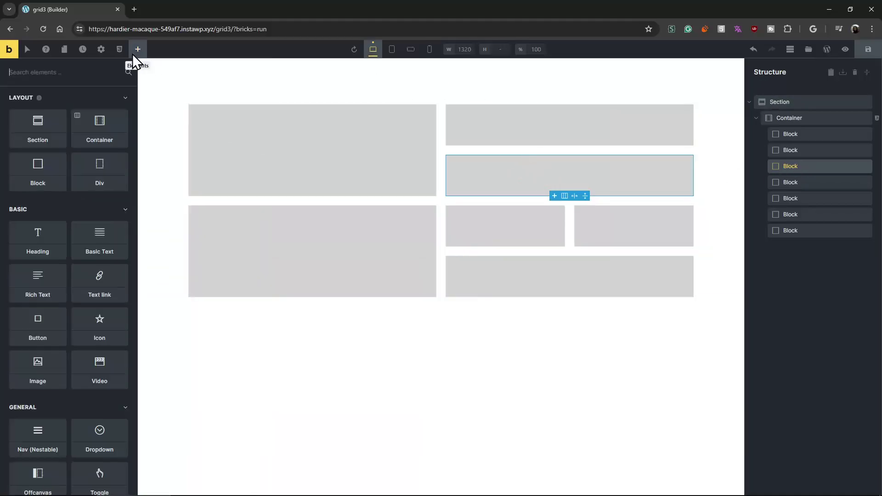
pyautogui.click(46, 284)
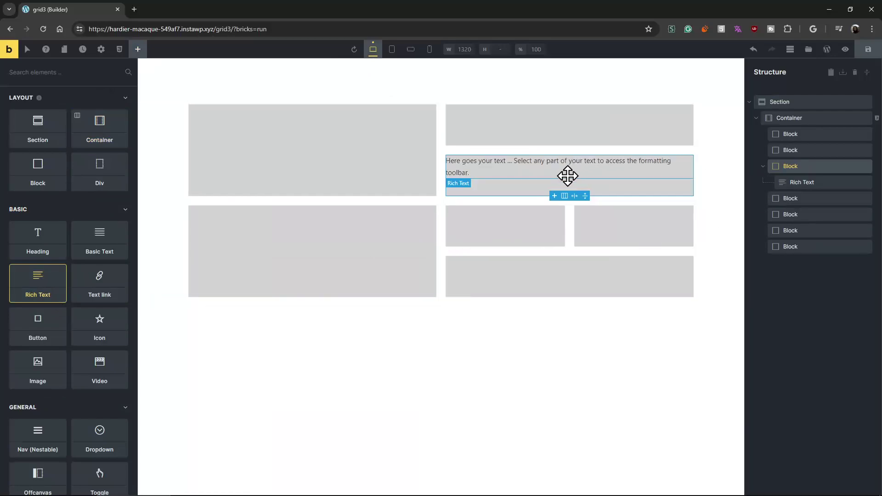
# Step: Fill the Rich Text element with three copies of its placeholder text, merged into a single paragraph
pyautogui.click(119, 146)
pyautogui.click(95, 147)
pyautogui.hotkey('ctrl', 'a')
pyautogui.hotkey('ctrl', 'c')
pyautogui.click(75, 197)
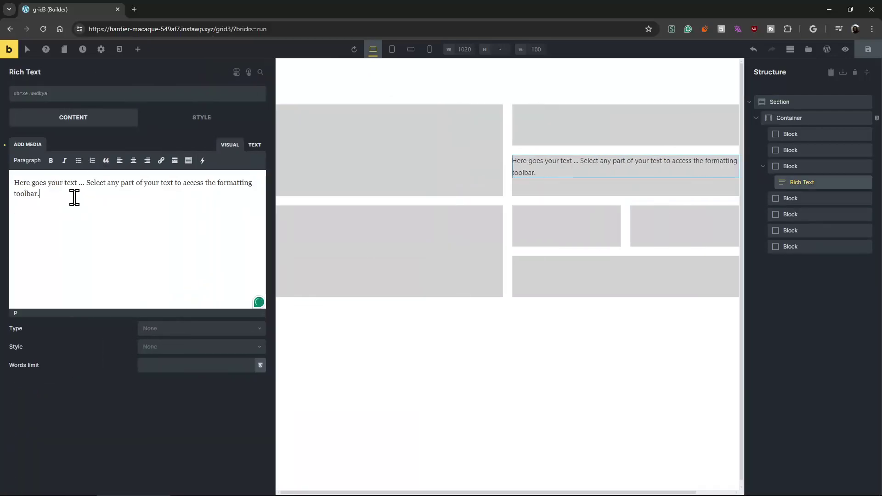
pyautogui.hotkey('ctrl', 'v')
pyautogui.hotkey('ctrl', 'v')
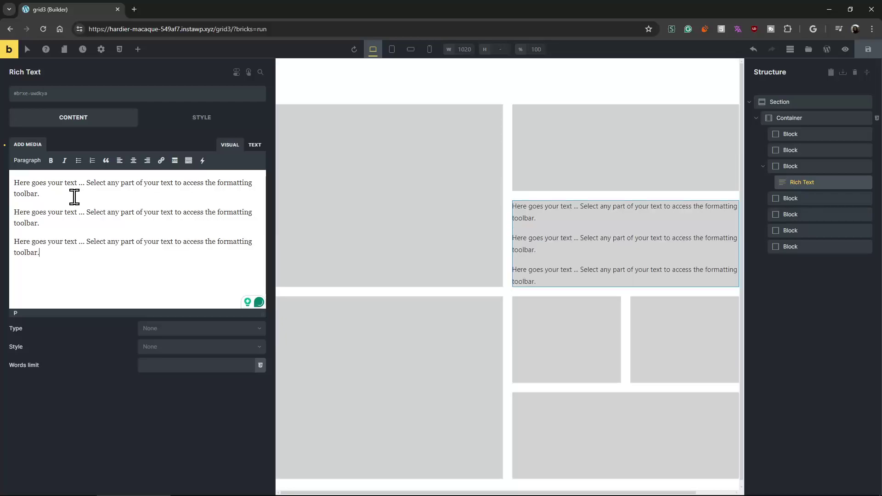
pyautogui.press('Delete')
pyautogui.click(90, 204)
pyautogui.press('Delete')
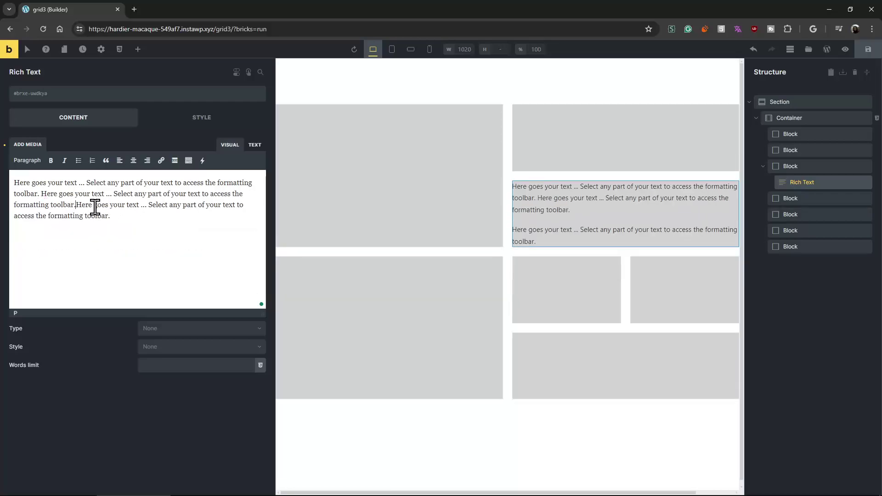
# Step: Lengthen the Rich Text paragraph by copying most of its text and pasting it near the end
pyautogui.moveTo(96, 216); pyautogui.dragTo(56, 183)
pyautogui.hotkey('ctrl', 'c')
pyautogui.press('Right')
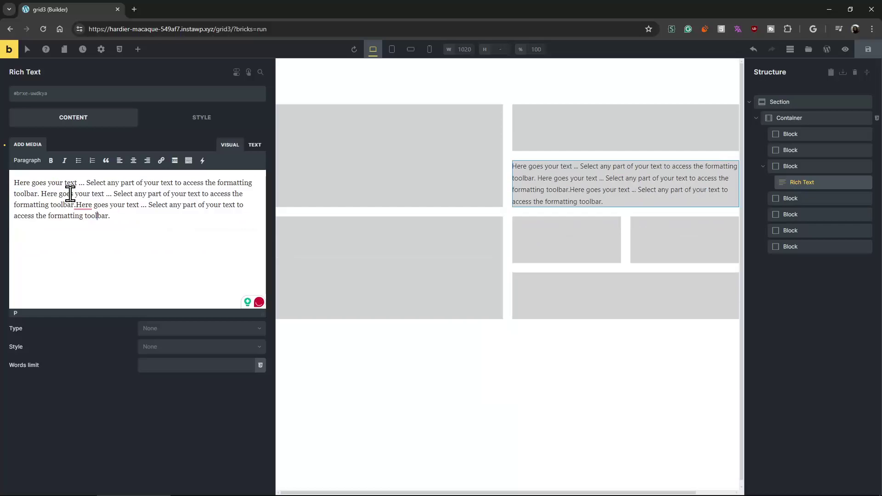
pyautogui.hotkey('ctrl', 'v')
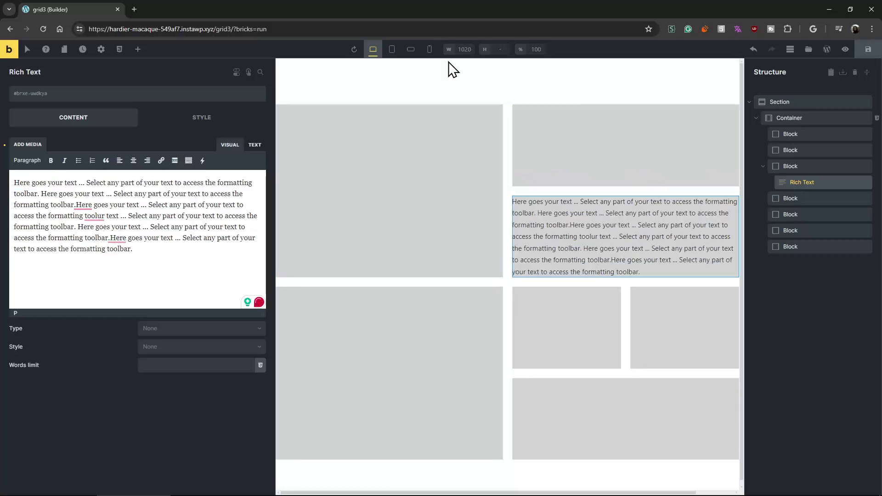
# Step: Check the text in mobile landscape, return to desktop, and set the section's left and right padding to 10
pyautogui.click(409, 49)
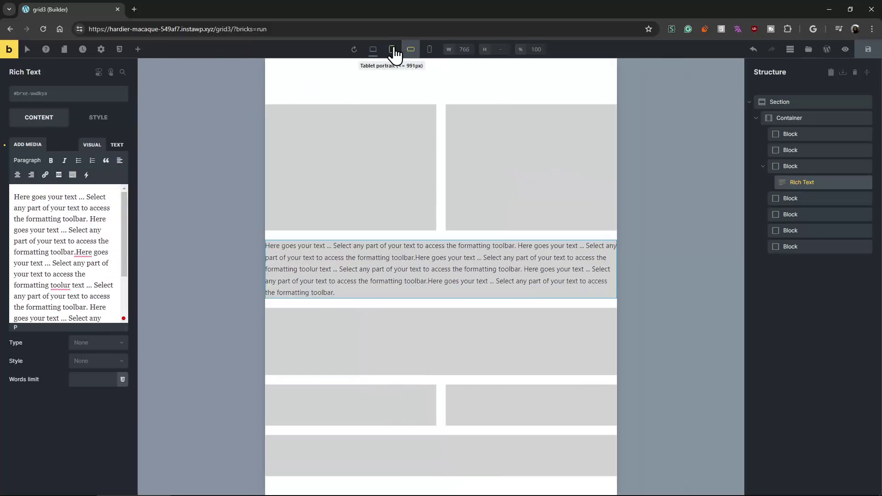
pyautogui.click(374, 49)
pyautogui.click(834, 101)
pyautogui.click(92, 118)
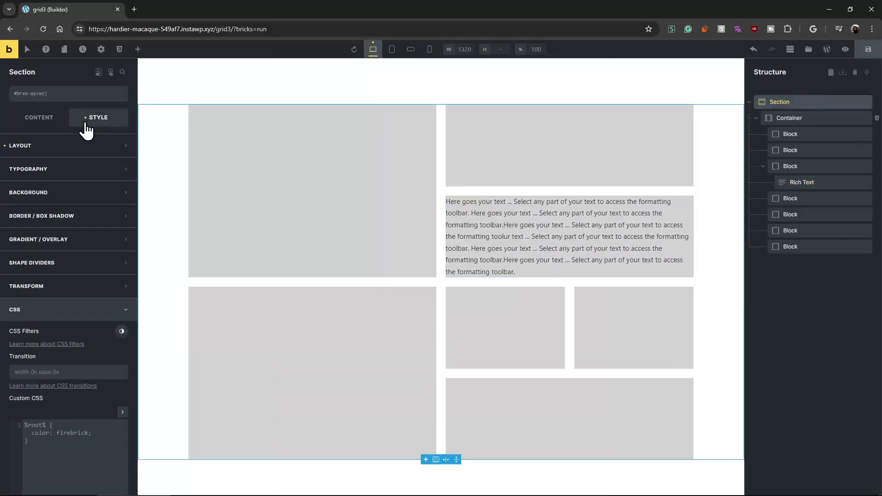
pyautogui.click(52, 146)
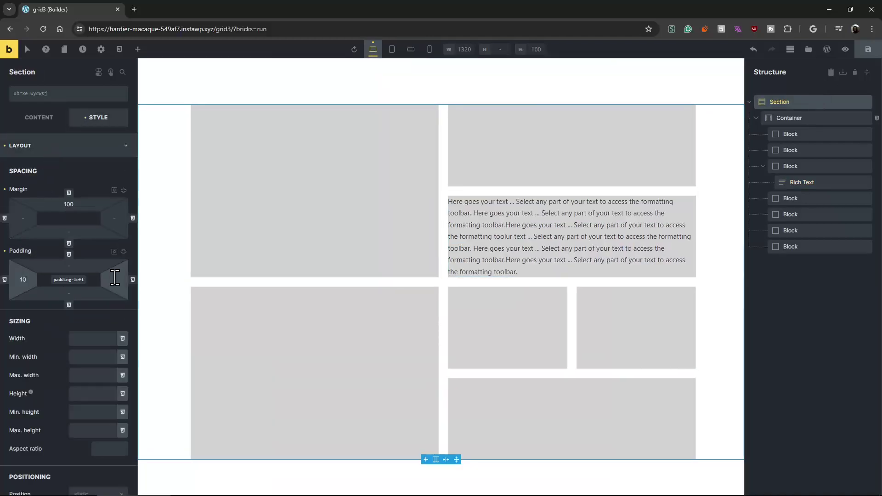
pyautogui.click(814, 119)
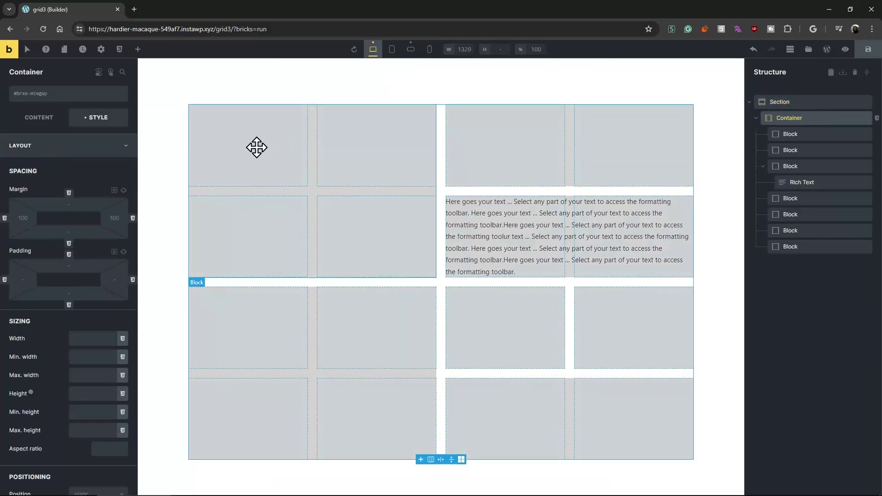
# Step: Compare the layout and the first block's grid column and row spans between desktop and mobile landscape
pyautogui.click(410, 49)
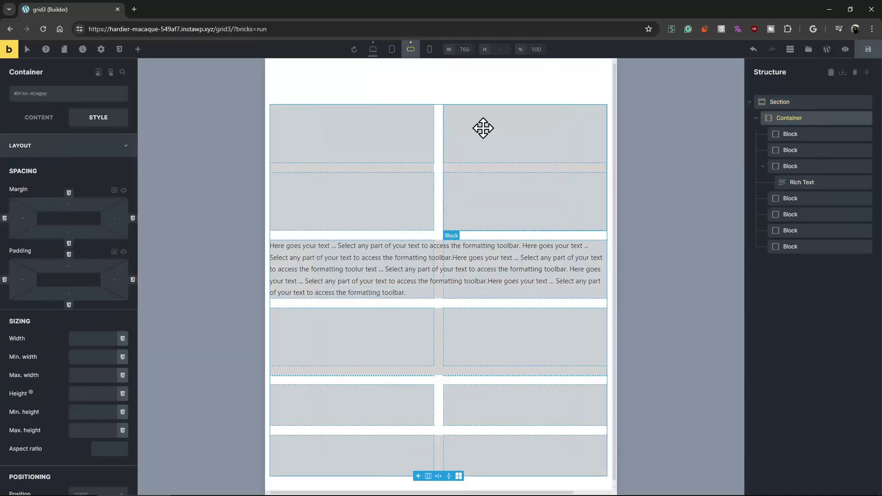
pyautogui.click(372, 50)
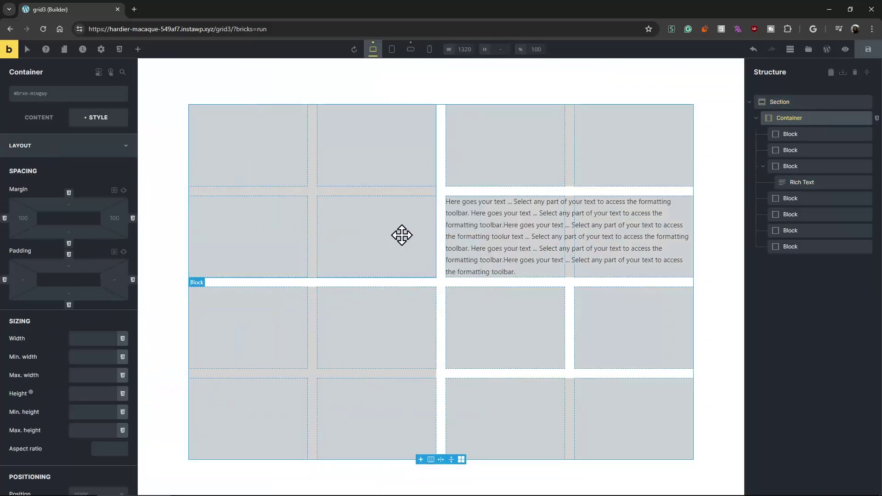
pyautogui.click(827, 135)
pyautogui.click(48, 120)
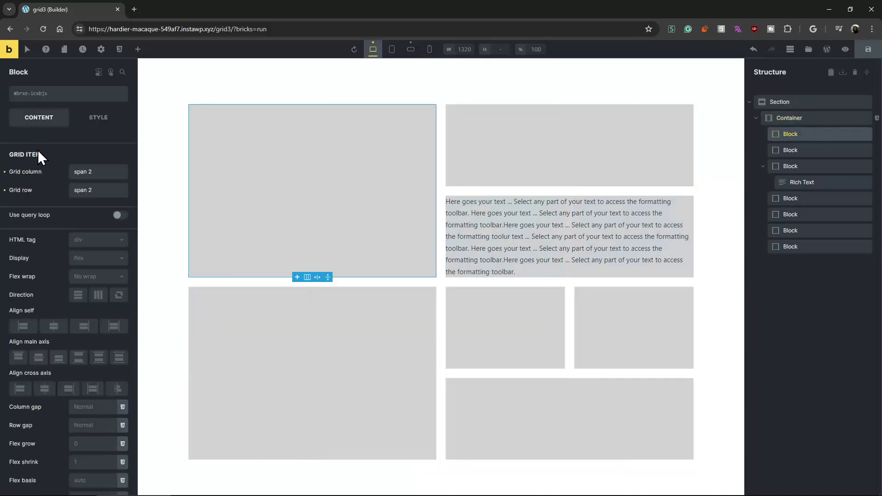
pyautogui.tripleClick(106, 191)
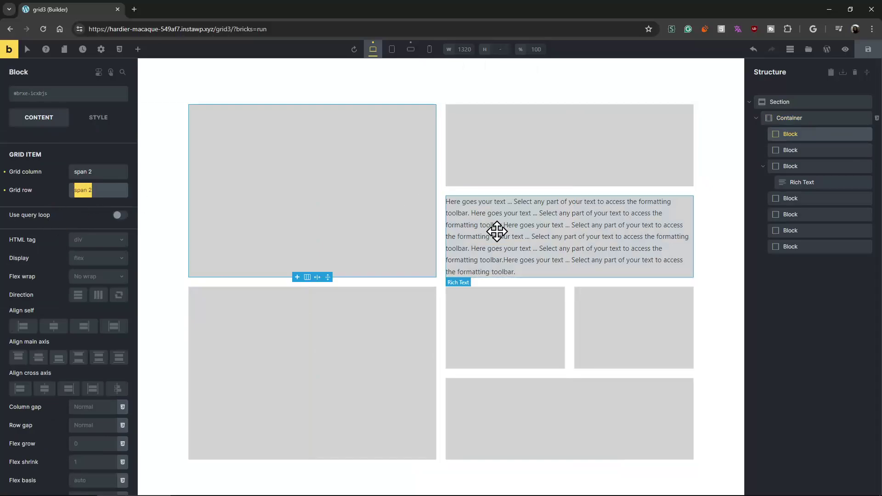
pyautogui.click(410, 48)
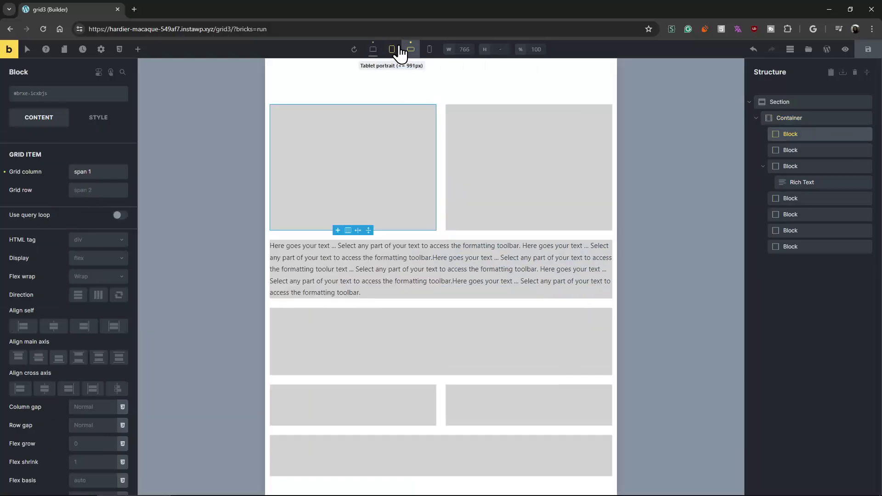
pyautogui.tripleClick(97, 172)
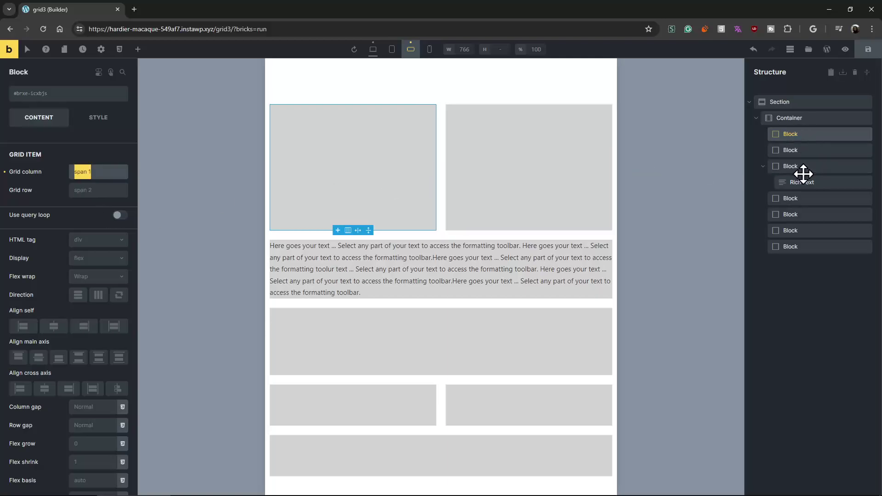
# Step: Set the grid column of the third block, which holds the text, and of the fourth block to span 1 for mobile landscape
pyautogui.click(808, 166)
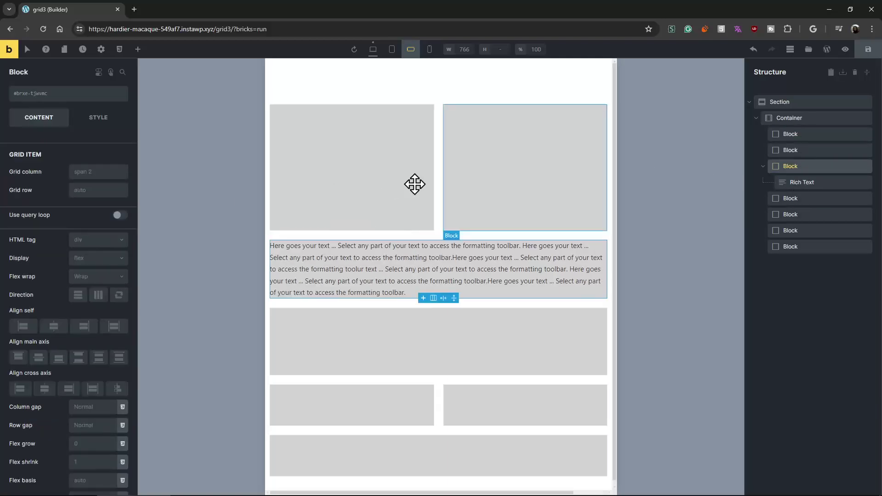
pyautogui.click(88, 172)
pyautogui.write('span 1')
pyautogui.click(809, 199)
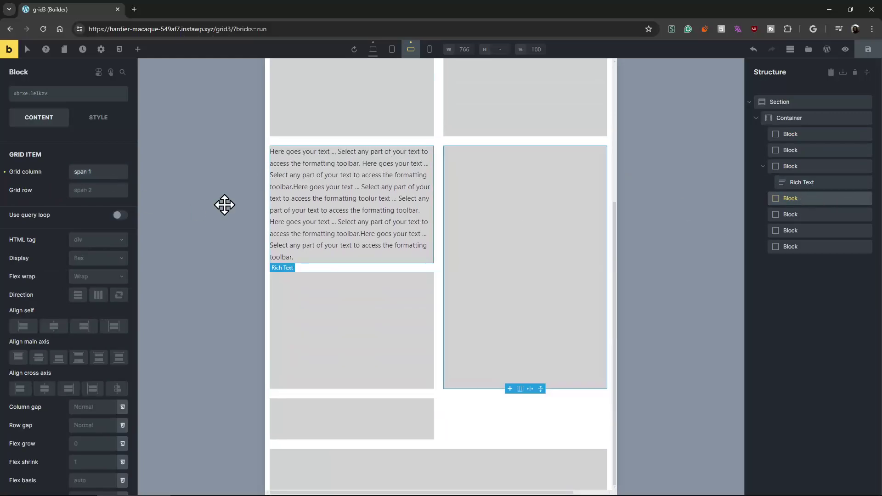
# Step: Set the last block's grid column to span 1 for mobile landscape
pyautogui.click(791, 214)
pyautogui.click(112, 171)
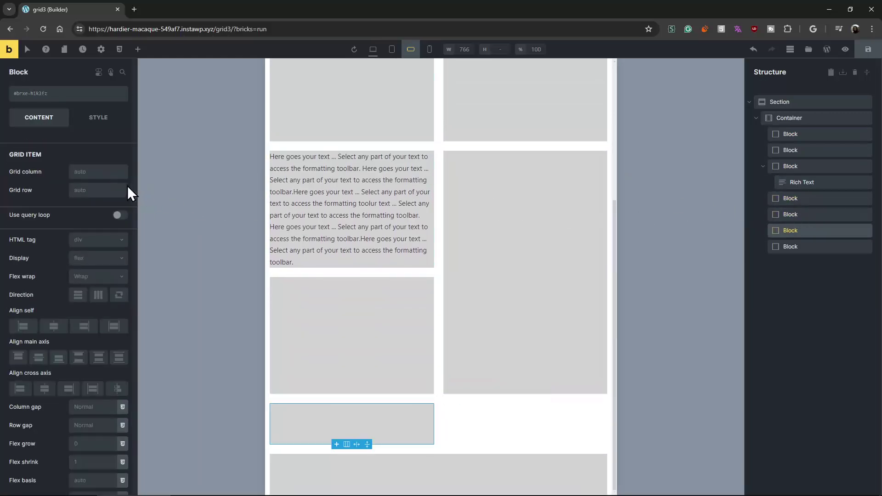
pyautogui.click(797, 241)
pyautogui.click(95, 171)
pyautogui.write('span 1')
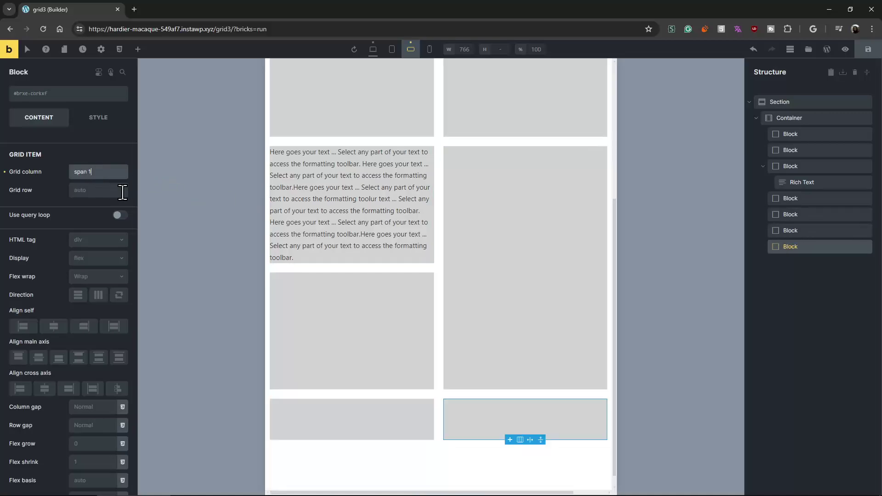
pyautogui.scroll(5, 456, 263)
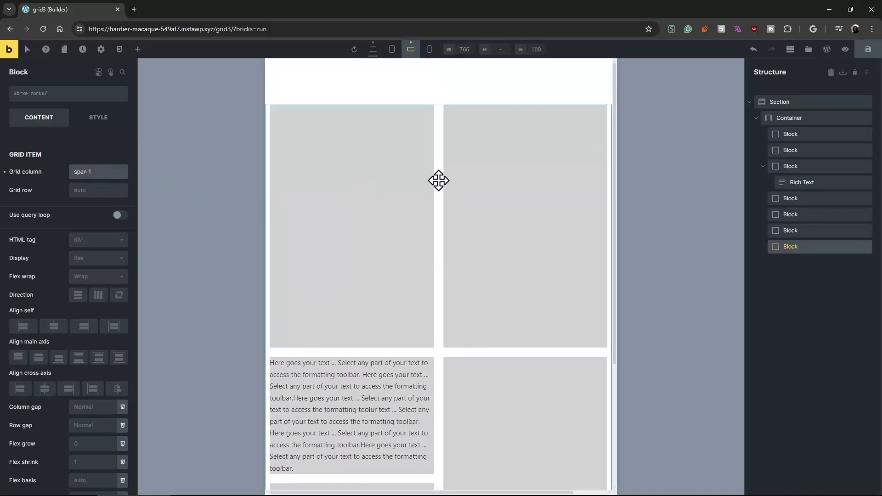
# Step: Switch to the mobile portrait breakpoint and set the container's grid template columns to 1fr
pyautogui.click(429, 49)
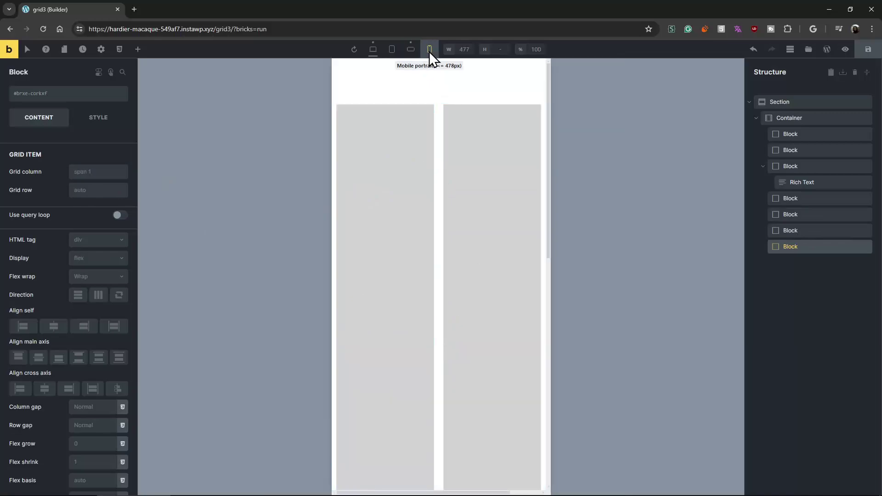
pyautogui.click(101, 172)
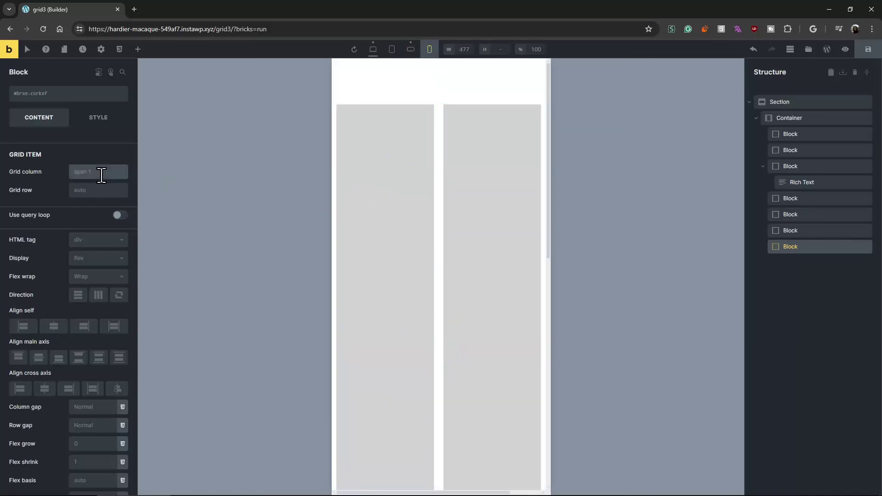
pyautogui.click(827, 118)
pyautogui.click(61, 235)
pyautogui.write('1')
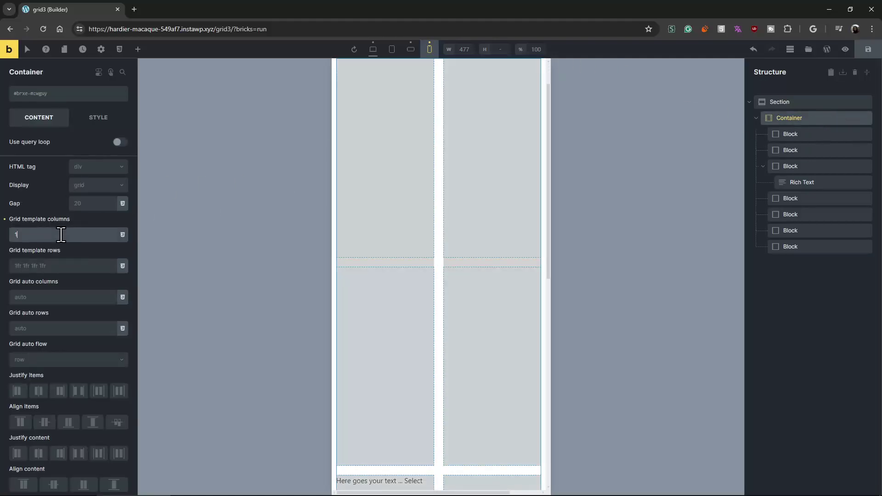
pyautogui.write('fr')
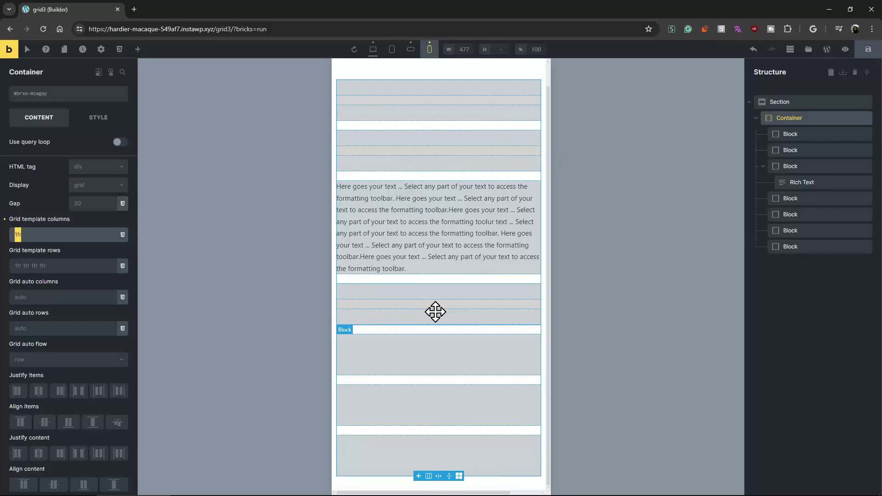
pyautogui.click(809, 278)
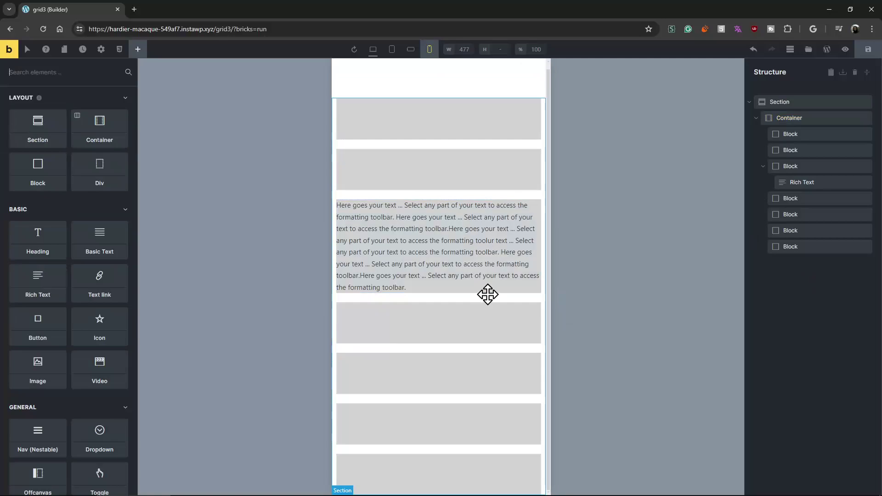
pyautogui.scroll(1, 487, 294)
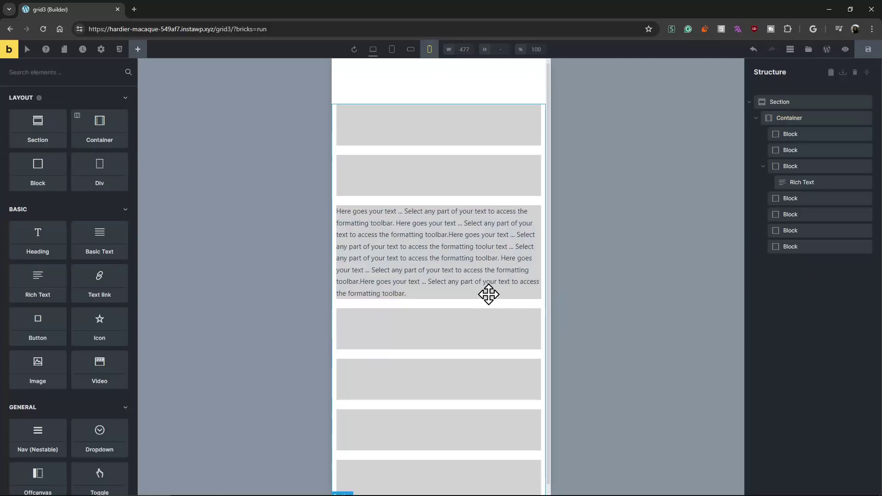
# Step: Copy the third block's Rich Text element and paste it into the first block
pyautogui.click(439, 133)
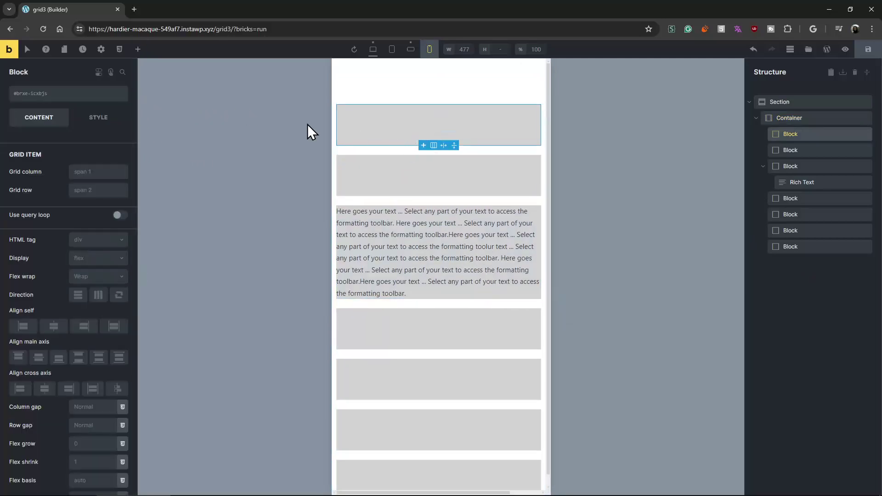
pyautogui.click(418, 232)
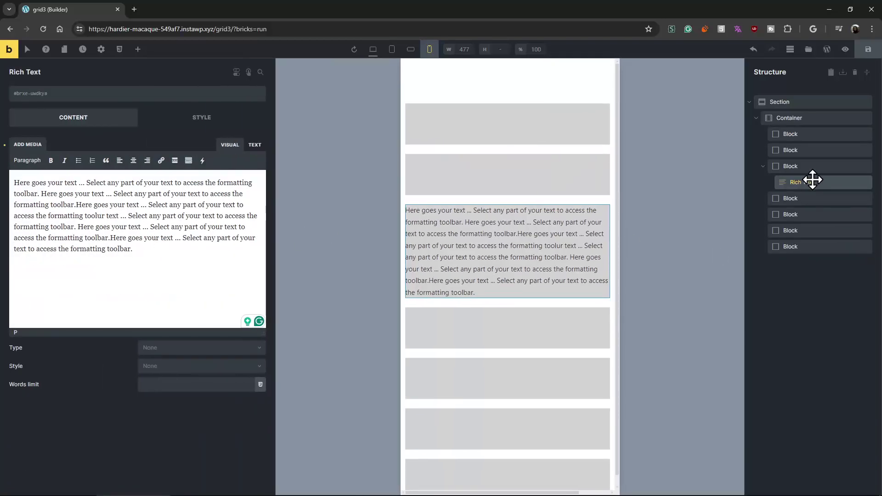
pyautogui.rightClick(810, 182)
pyautogui.click(818, 195)
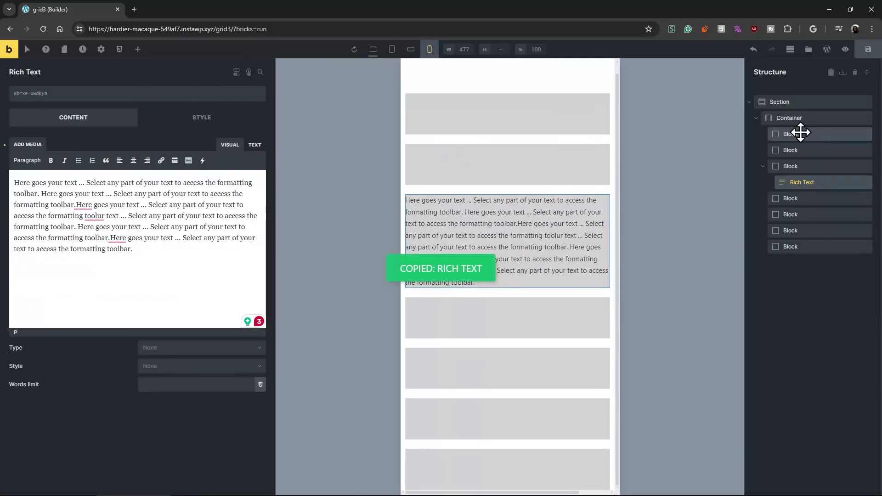
pyautogui.click(801, 133)
pyautogui.hotkey('ctrl', 'v')
# Step: Lengthen the first block's Rich Text by copying a passage from the middle of its paragraph and pasting it there repeatedly
pyautogui.click(459, 134)
pyautogui.moveTo(459, 134); pyautogui.dragTo(462, 159)
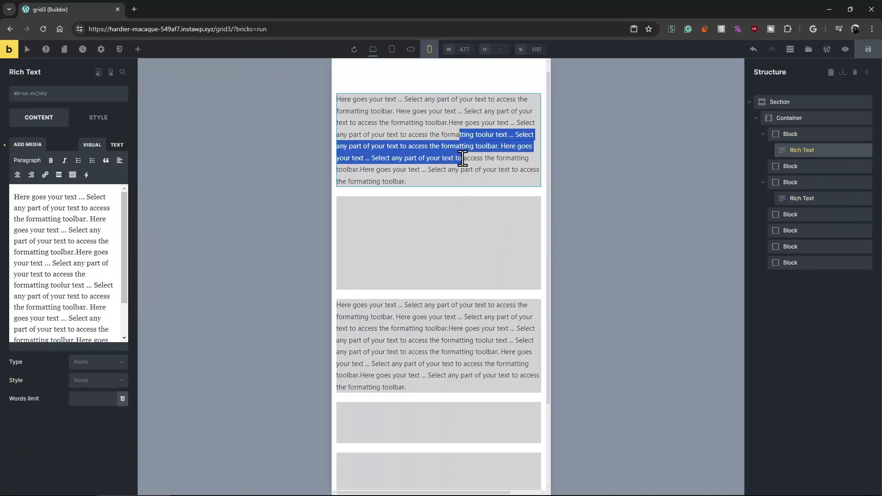
pyautogui.hotkey('ctrl', 'c')
pyautogui.hotkey('ctrl', 'v')
pyautogui.hotkey('ctrl', 'v')
pyautogui.hotkey('ctrl', 'v')
pyautogui.hotkey('ctrl', 'v')
pyautogui.hotkey('ctrl', 'v')
pyautogui.hotkey('ctrl', 'v')
pyautogui.hotkey('ctrl', 'v')
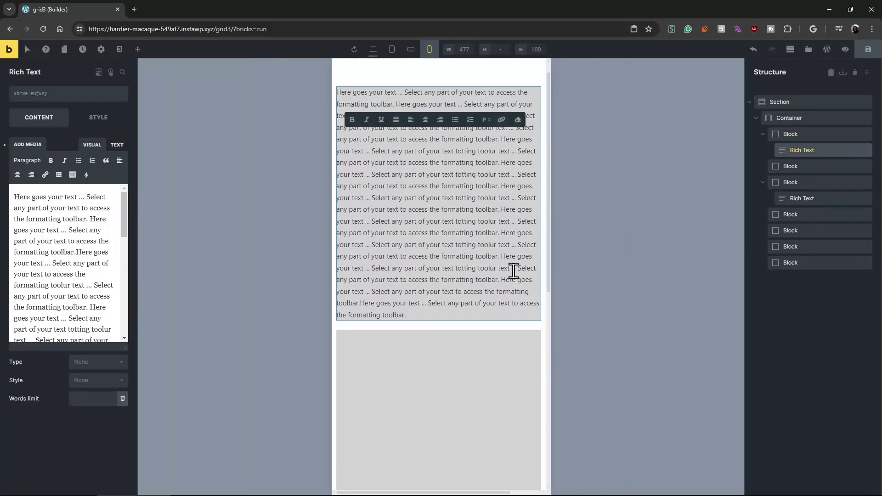
# Step: Copy the lengthened Rich Text element from the first block and paste it into the second block
pyautogui.scroll(-4, 513, 272)
pyautogui.click(424, 231)
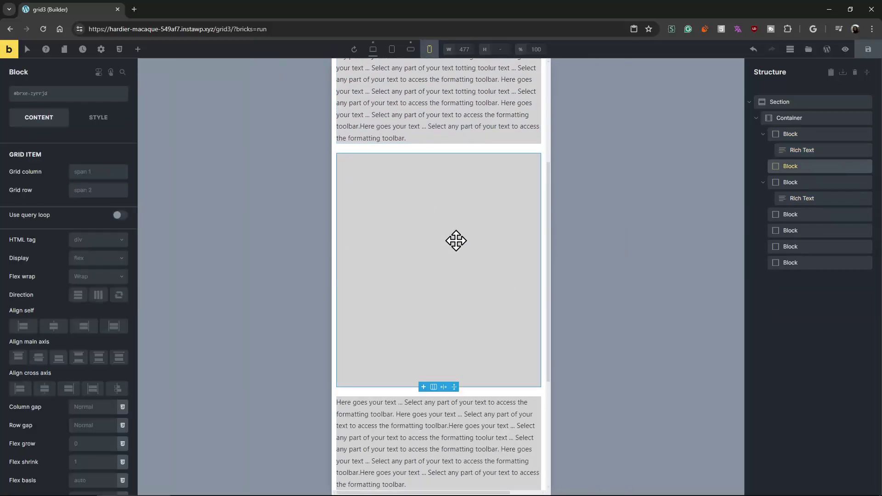
pyautogui.scroll(-2, 525, 161)
pyautogui.scroll(5, 478, 159)
pyautogui.rightClick(447, 139)
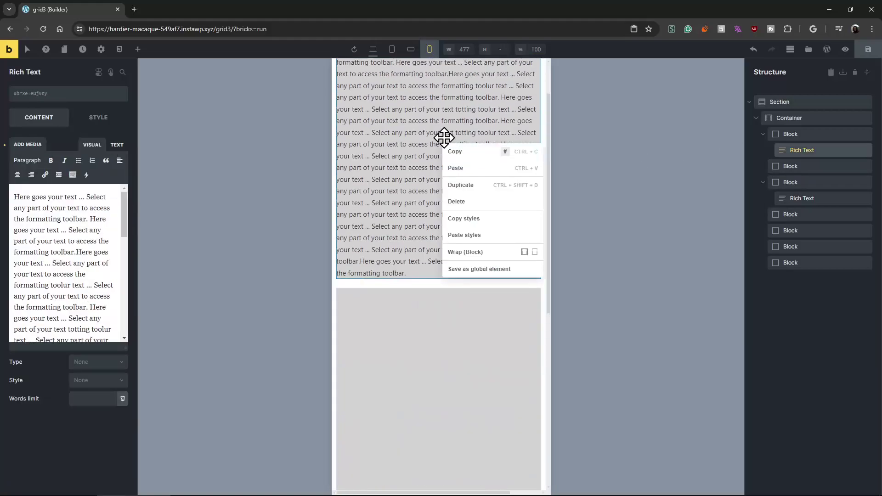
pyautogui.click(454, 151)
pyautogui.scroll(-1, 420, 248)
pyautogui.scroll(3, 426, 256)
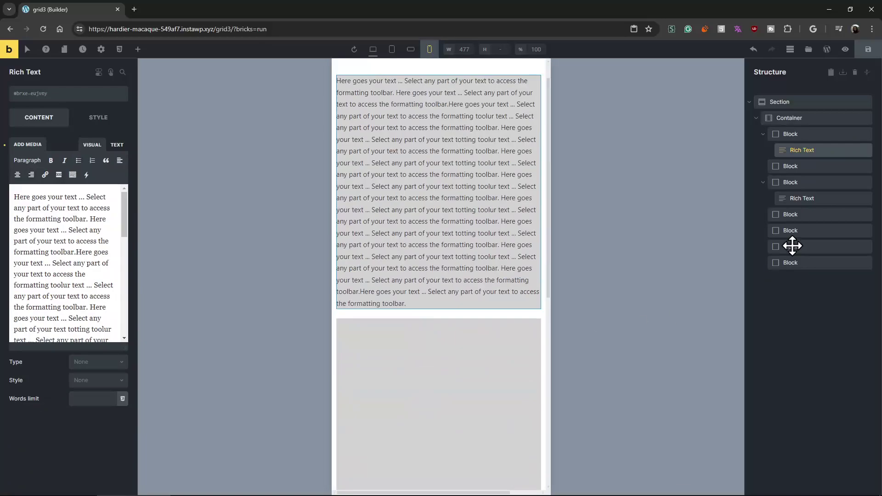
pyautogui.click(795, 167)
pyautogui.hotkey('ctrl', 'v')
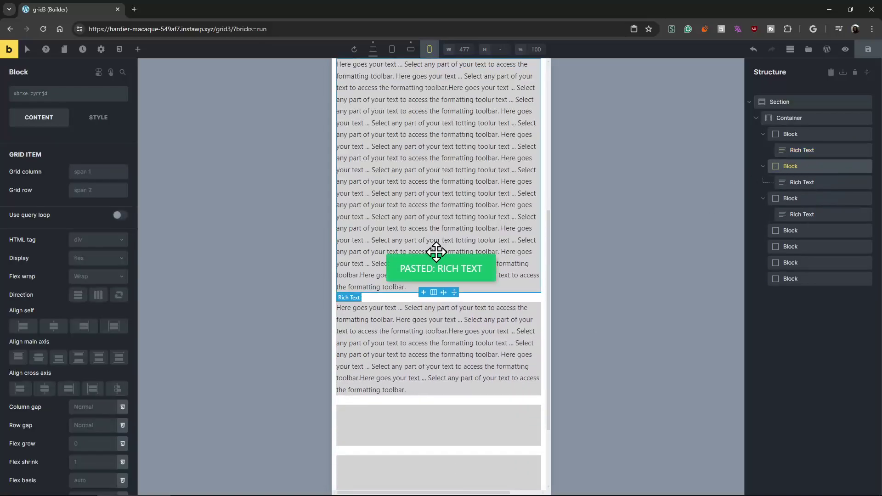
# Step: Shorten the second block's Rich Text by deleting a large passage from the middle of its paragraph
pyautogui.click(455, 172)
pyautogui.moveTo(450, 123); pyautogui.dragTo(459, 248)
pyautogui.press('Delete')
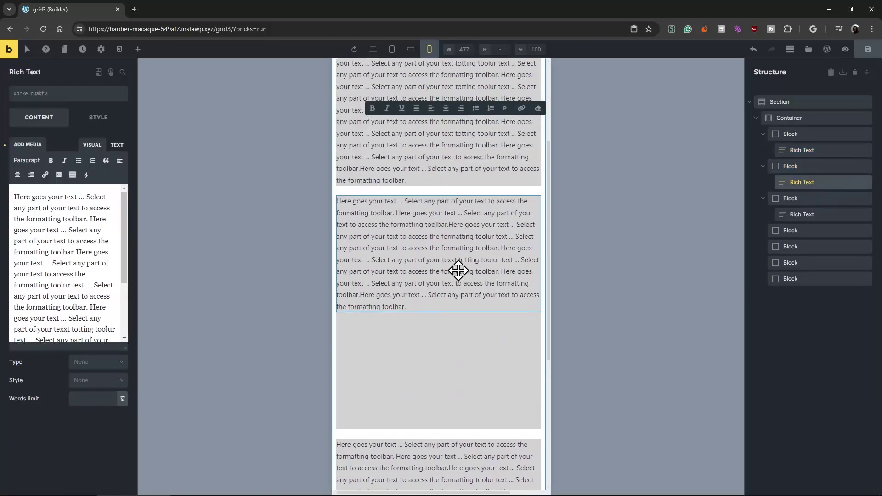
# Step: Enter span as the second block's grid row for mobile portrait, and select the grid container
pyautogui.click(431, 376)
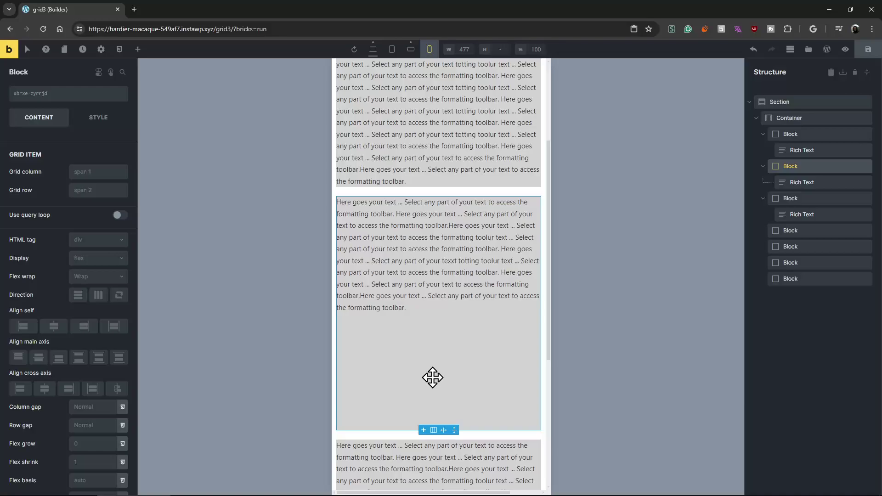
pyautogui.click(96, 192)
pyautogui.write('span')
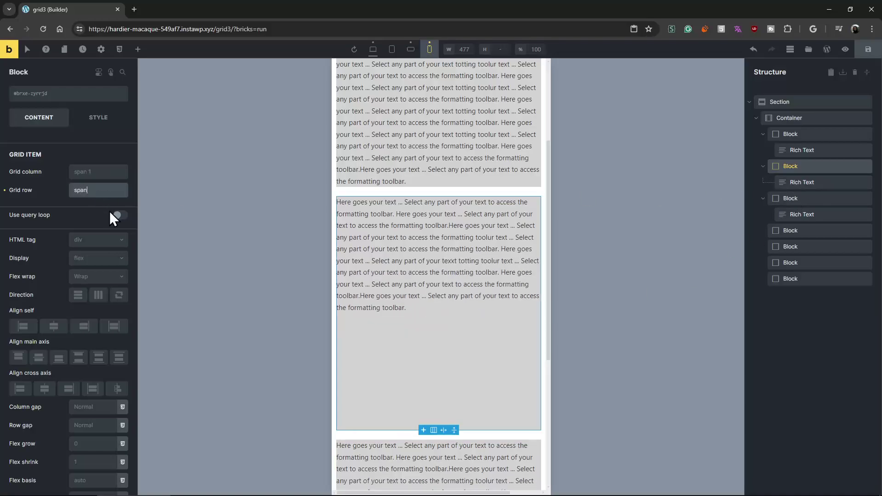
pyautogui.doubleClick(112, 193)
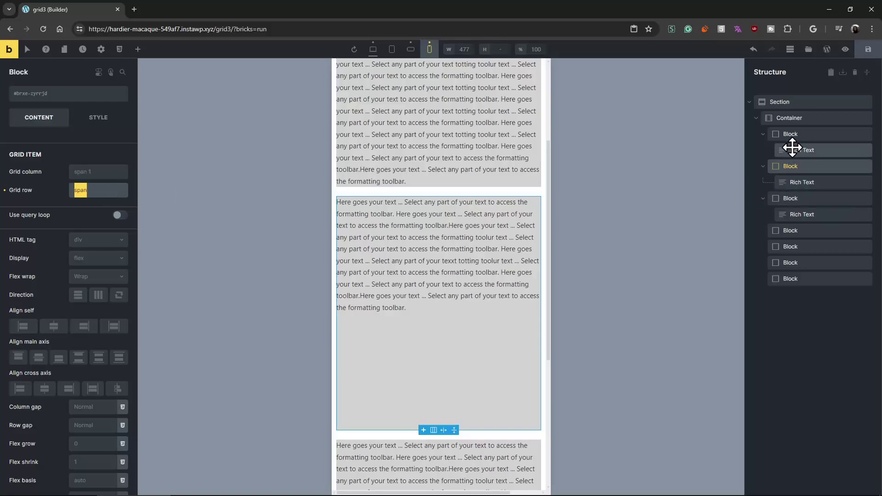
pyautogui.click(791, 119)
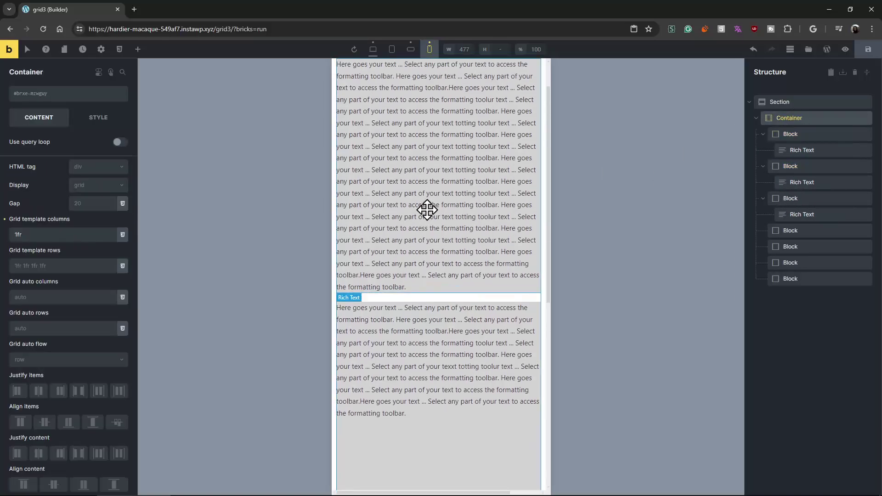
# Step: Try 1fr as the container's grid template rows for mobile portrait and check the block heights
pyautogui.click(75, 268)
pyautogui.write('1f')
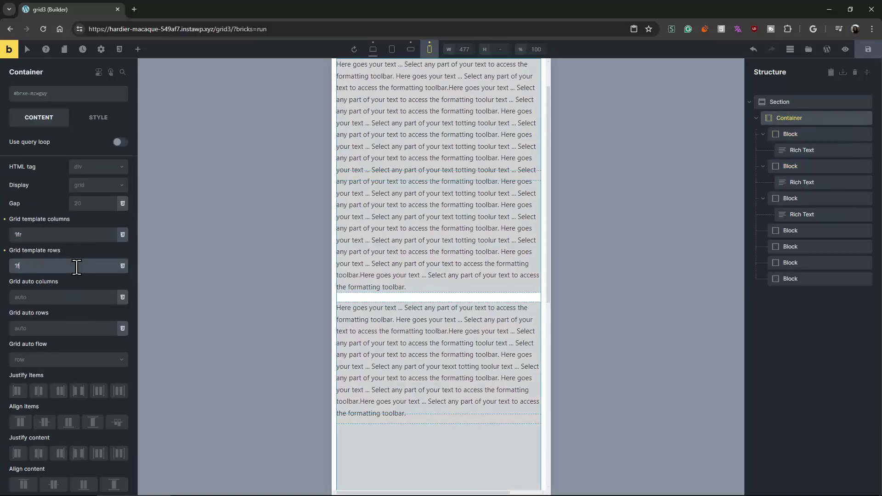
pyautogui.write('r')
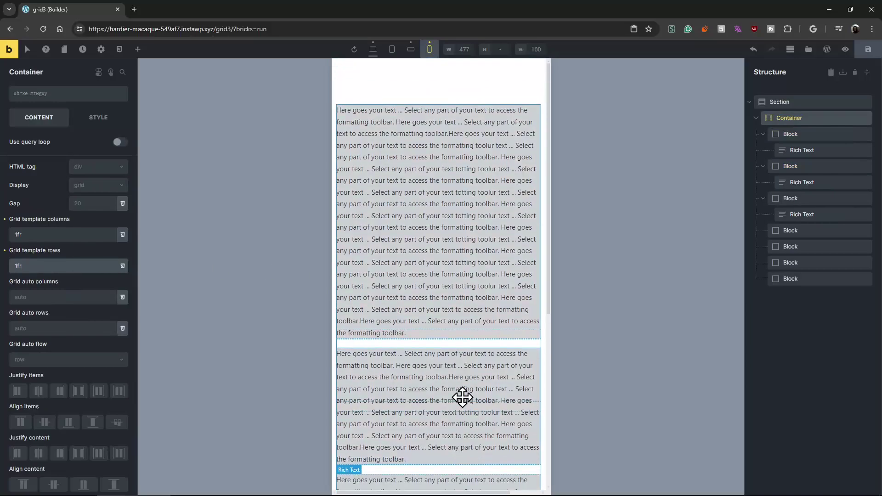
pyautogui.scroll(-6, 420, 347)
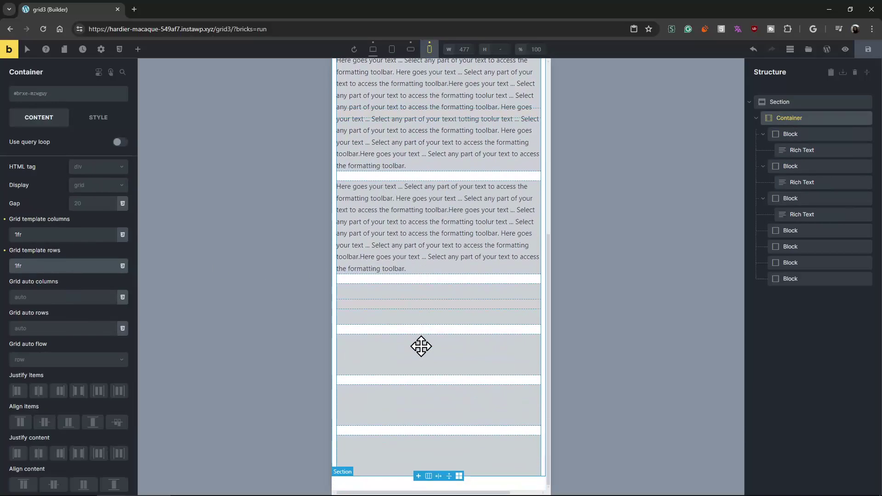
# Step: Set the container's grid template rows to auto for mobile portrait and check all blocks down the page
pyautogui.write('auto')
pyautogui.scroll(6, 405, 387)
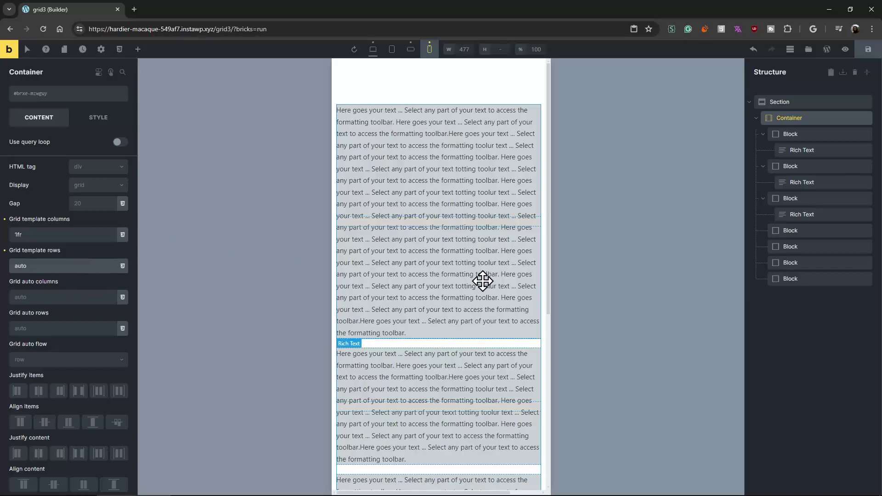
pyautogui.scroll(-6, 479, 280)
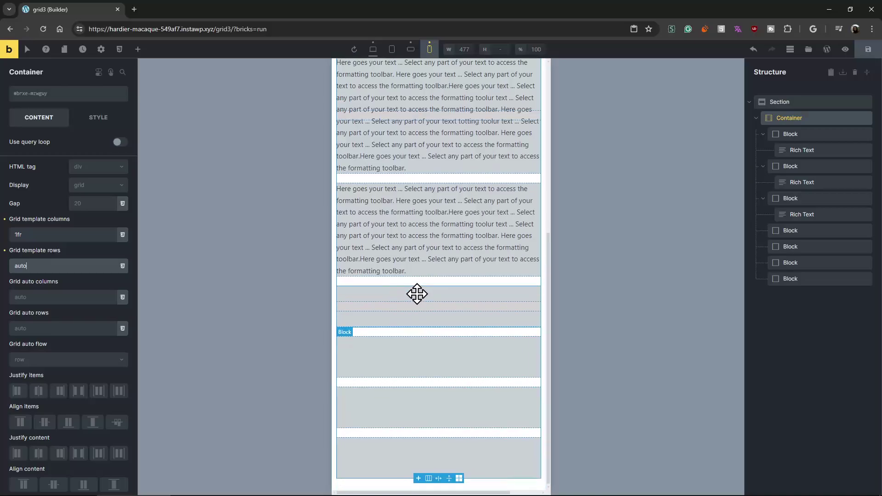
pyautogui.scroll(6, 426, 298)
# Step: Compare the grid layout across the desktop, tablet portrait, mobile landscape and mobile portrait breakpoints
pyautogui.click(373, 49)
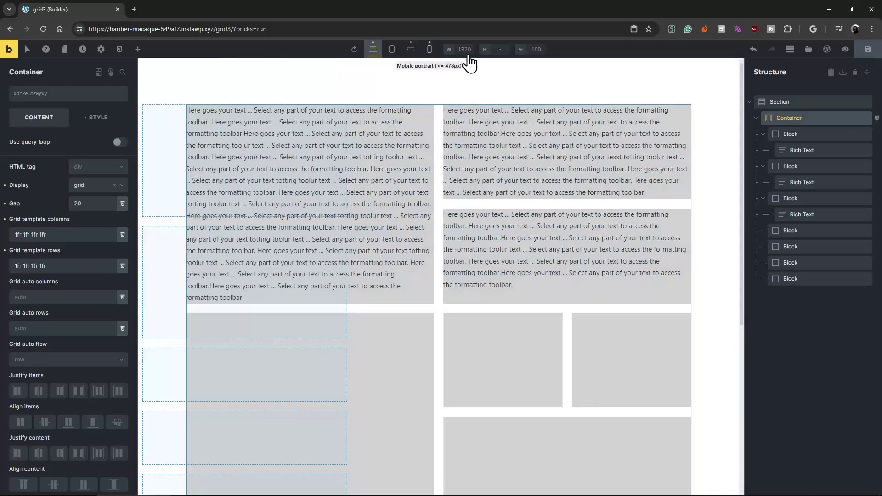
pyautogui.click(760, 361)
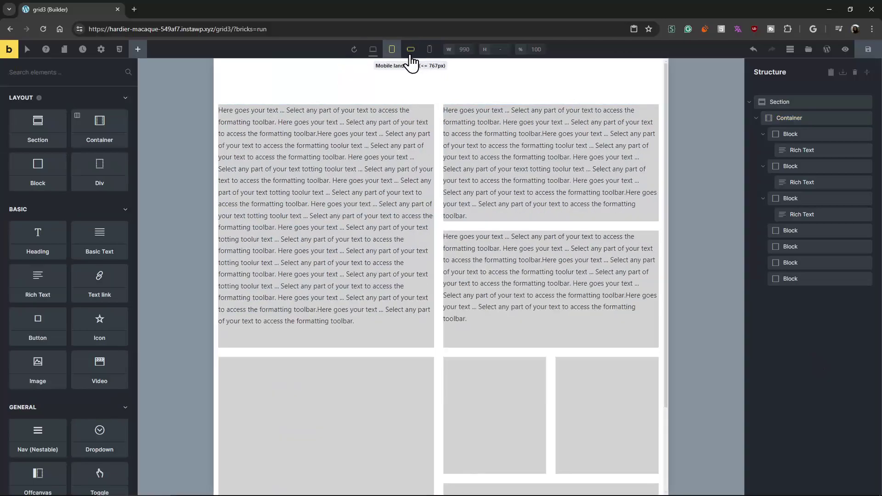
pyautogui.click(409, 49)
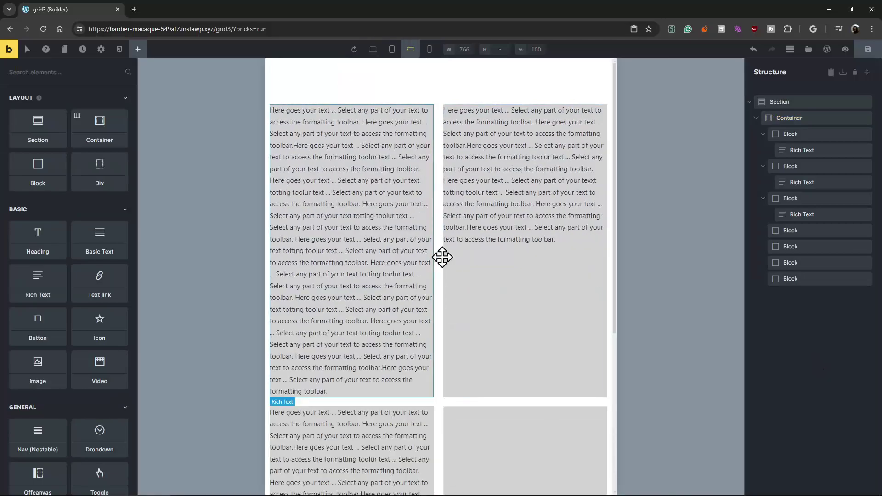
pyautogui.scroll(-5, 441, 258)
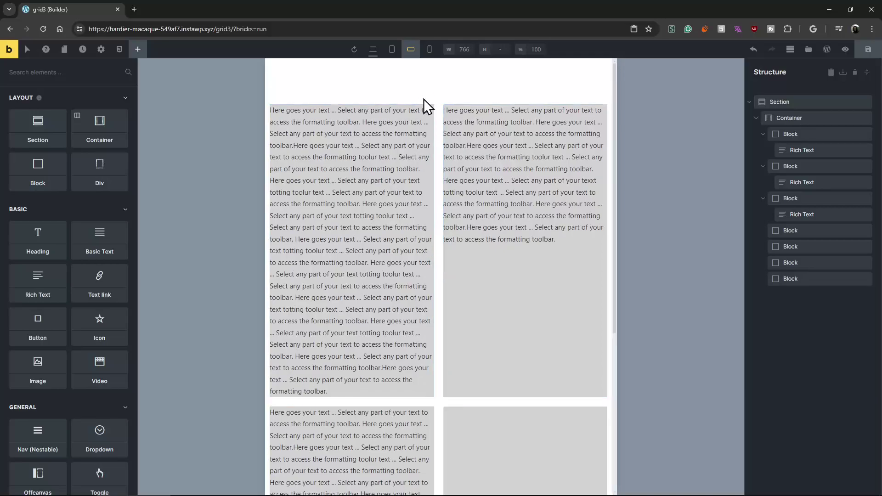
pyautogui.click(430, 49)
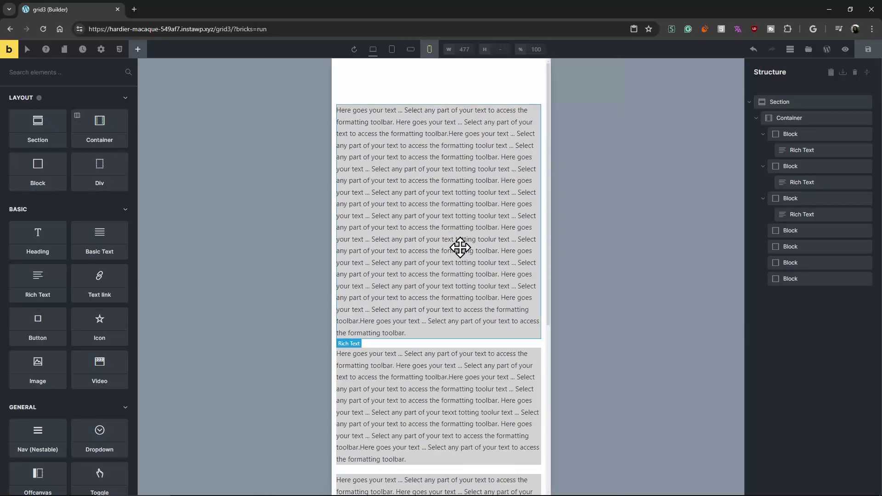
pyautogui.scroll(-6, 460, 248)
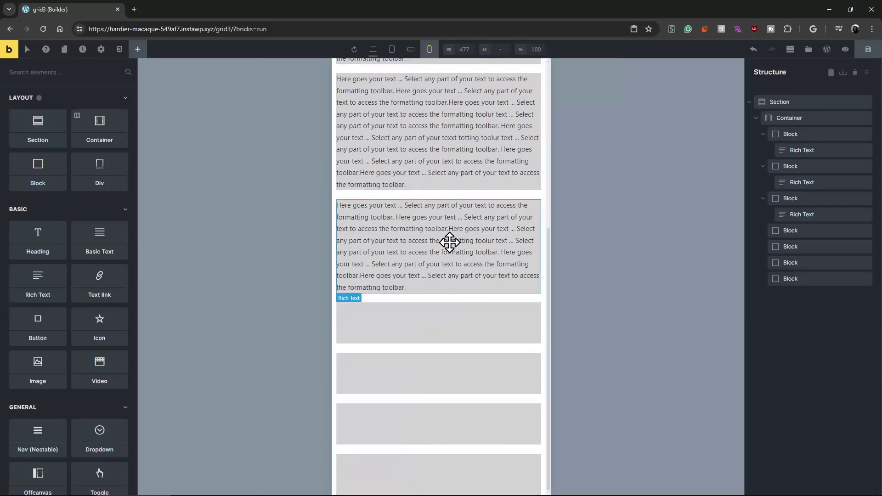
pyautogui.scroll(6, 450, 242)
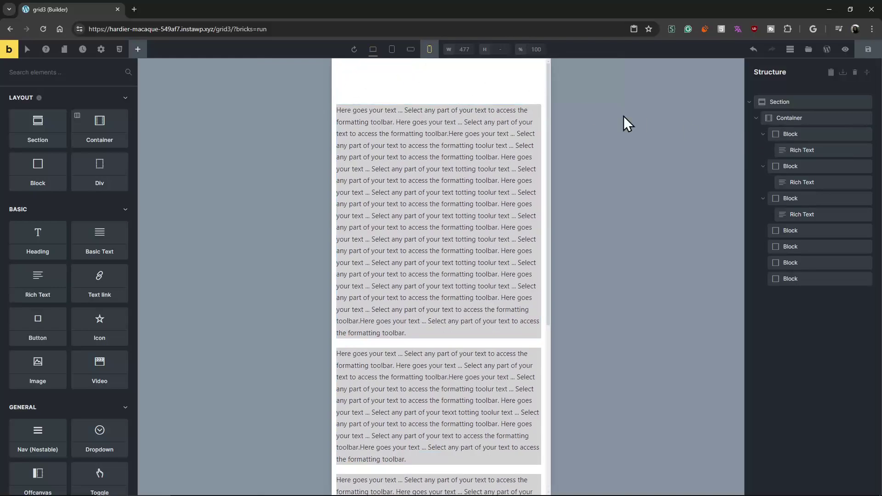
pyautogui.click(372, 50)
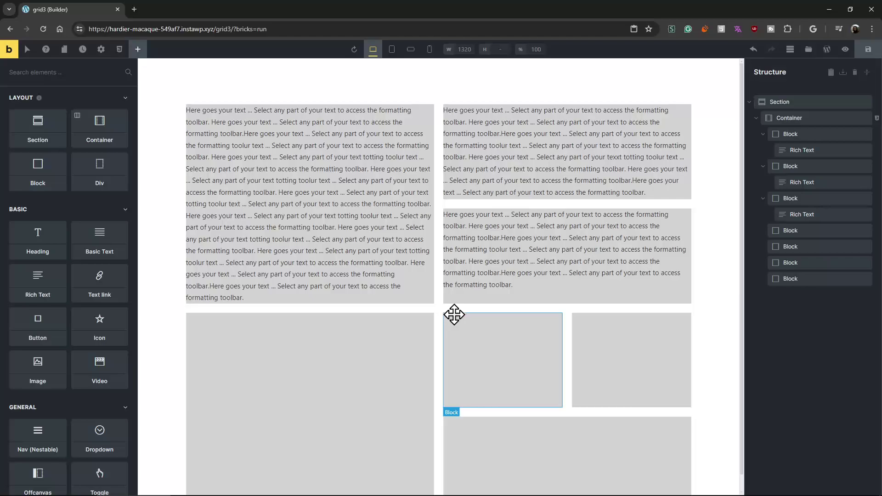
# Step: Copy the Rich Text element from the third block and paste it into the fifth block
pyautogui.click(487, 350)
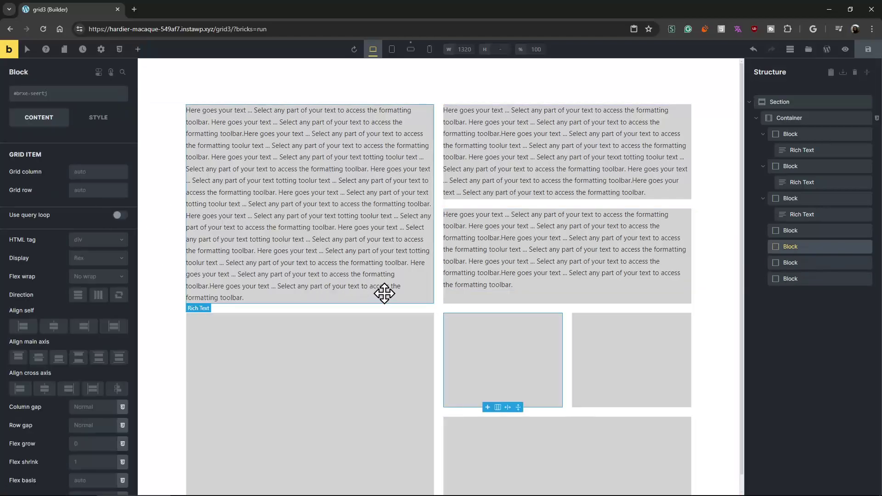
pyautogui.click(798, 213)
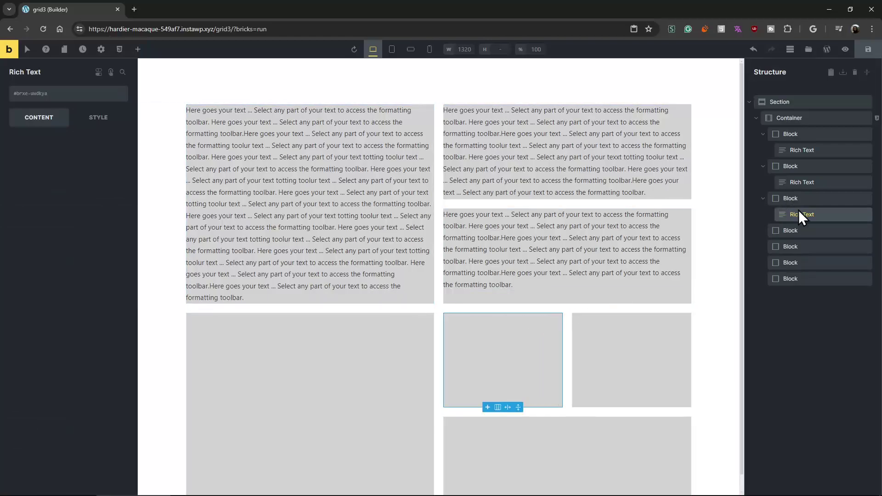
pyautogui.hotkey('ctrl', 'c')
pyautogui.click(792, 231)
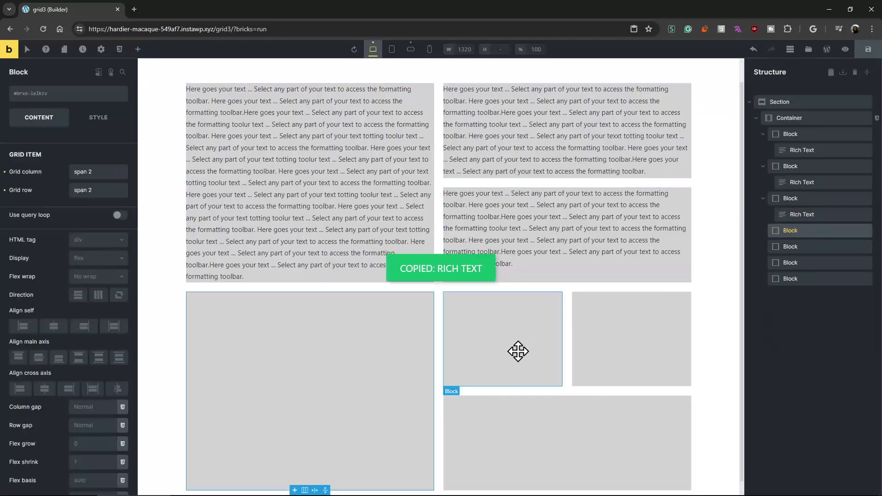
pyautogui.click(536, 349)
pyautogui.hotkey('ctrl', 'v')
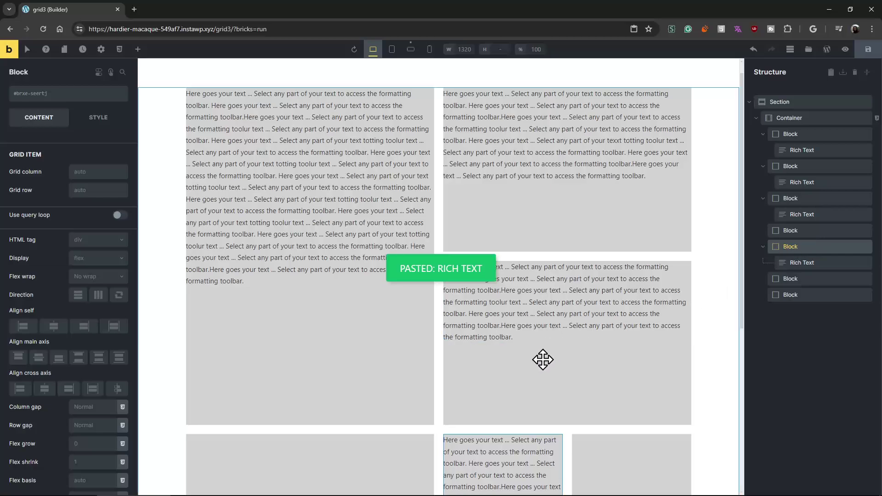
# Step: Replace the fifth block's entire Rich Text content with 111111 and deselect the element
pyautogui.scroll(-3, 512, 351)
pyautogui.tripleClick(512, 351)
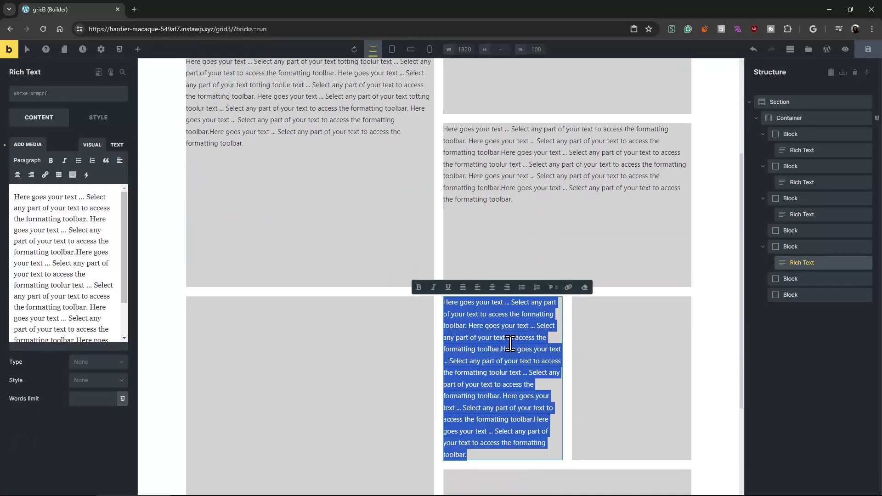
pyautogui.write('111111')
pyautogui.click(805, 358)
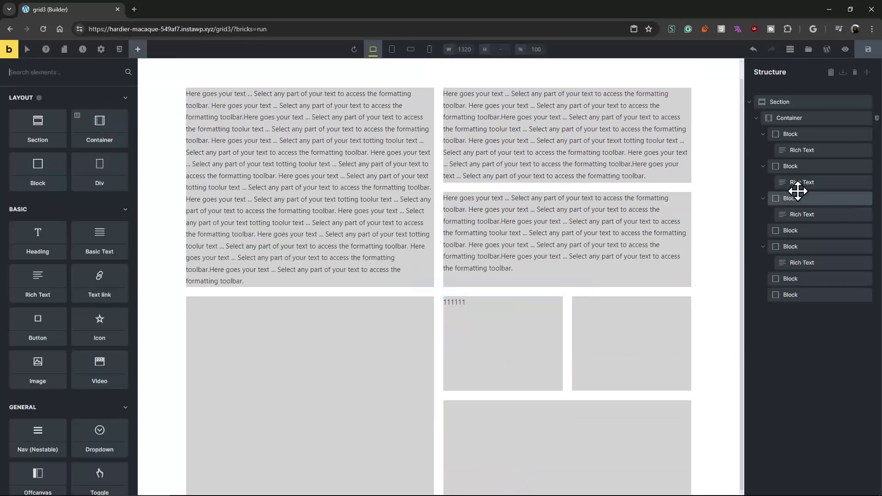
# Step: Set the order of the 111111 block to 1 for mobile portrait and check its position among the blocks
pyautogui.click(429, 49)
pyautogui.click(817, 246)
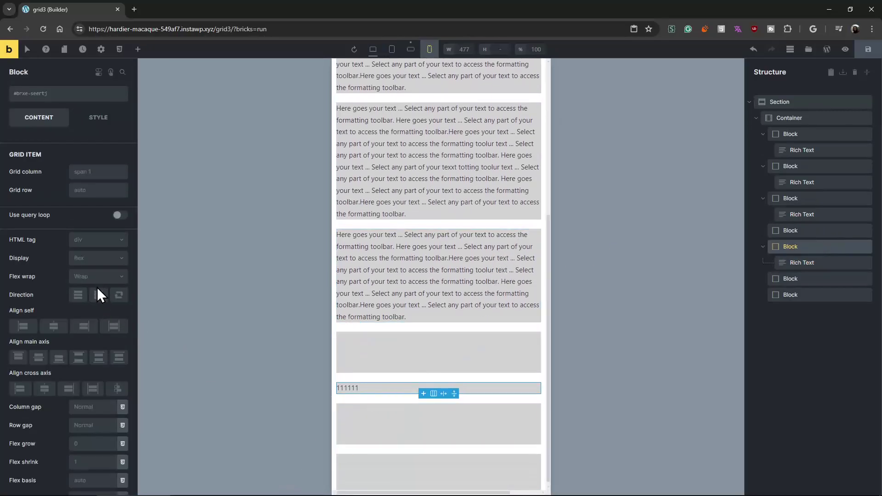
pyautogui.scroll(-1, 81, 422)
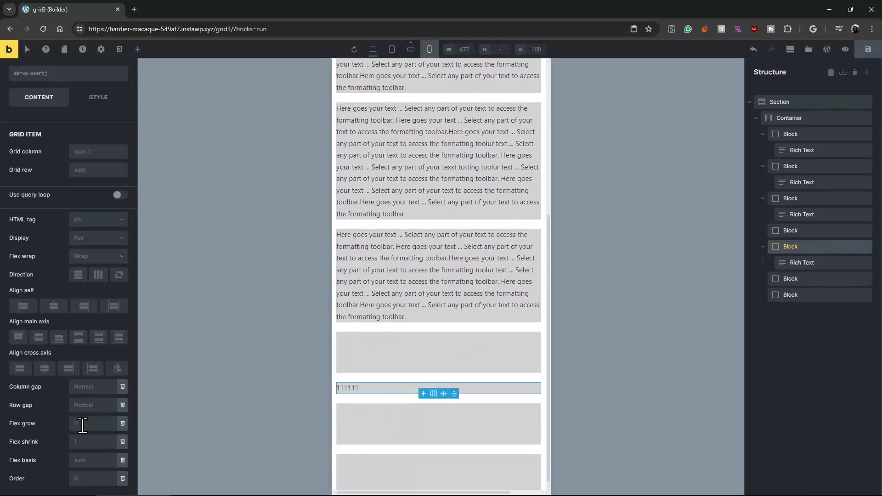
pyautogui.click(90, 478)
pyautogui.write('1')
pyautogui.scroll(10, 400, 265)
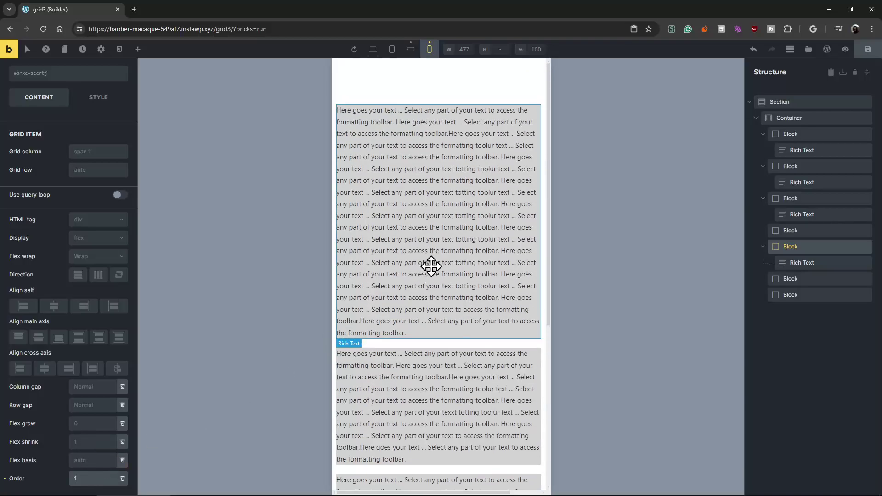
pyautogui.scroll(-5, 430, 265)
pyautogui.scroll(5, 467, 384)
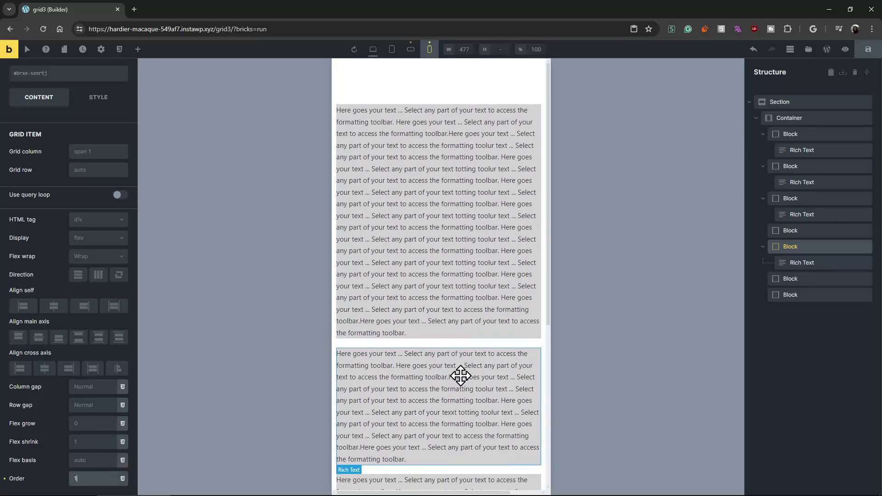
pyautogui.scroll(-5, 460, 376)
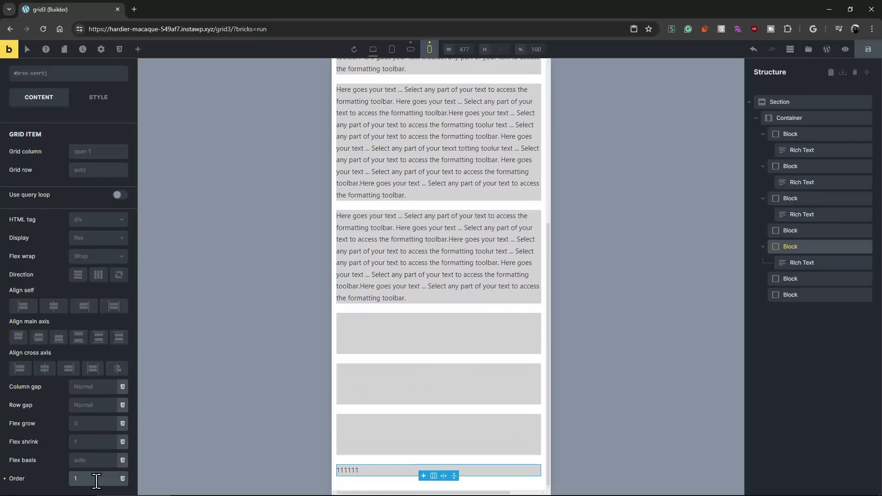
# Step: Try 0 as the 111111 block's order for mobile portrait, and replace it with -1
pyautogui.write('0')
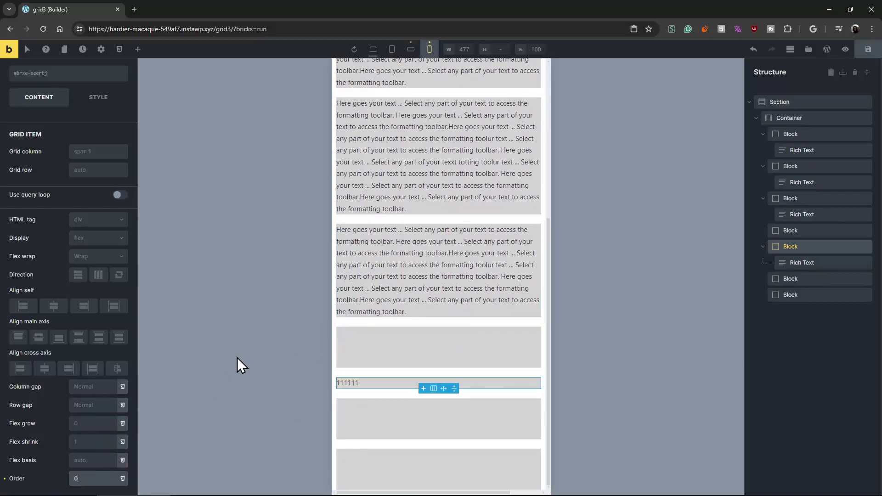
pyautogui.press('BackSpace')
pyautogui.write('-1')
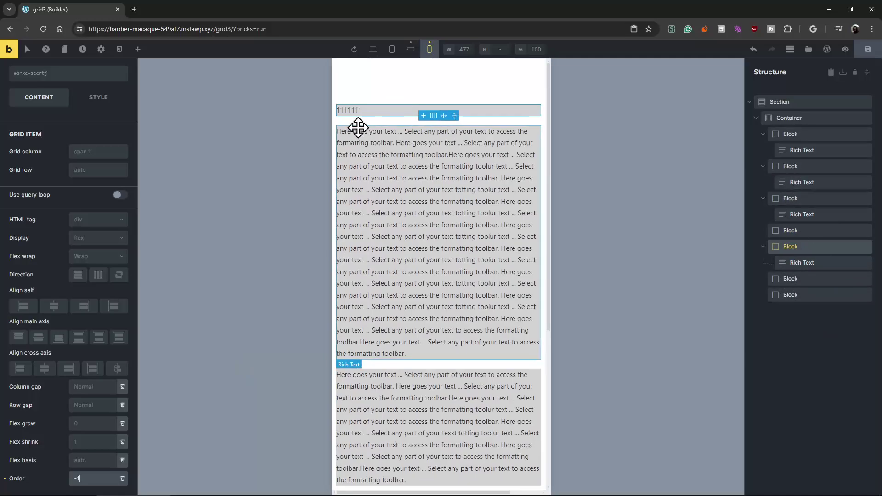
# Step: Compare the 111111 block's position on desktop and mobile portrait, and select the grid container at the desktop breakpoint
pyautogui.click(373, 51)
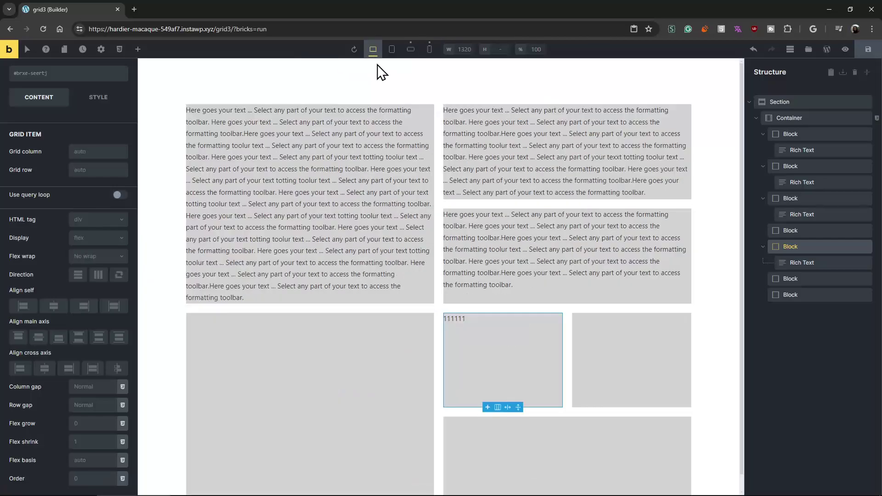
pyautogui.click(431, 51)
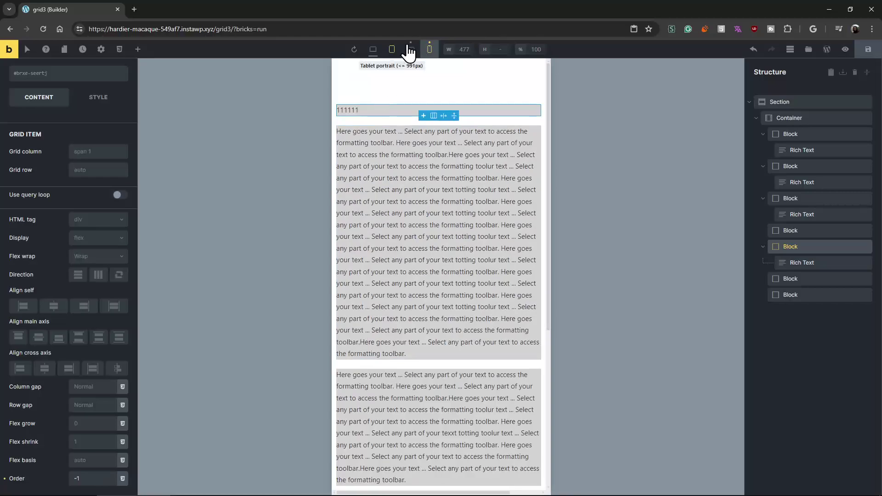
pyautogui.click(373, 49)
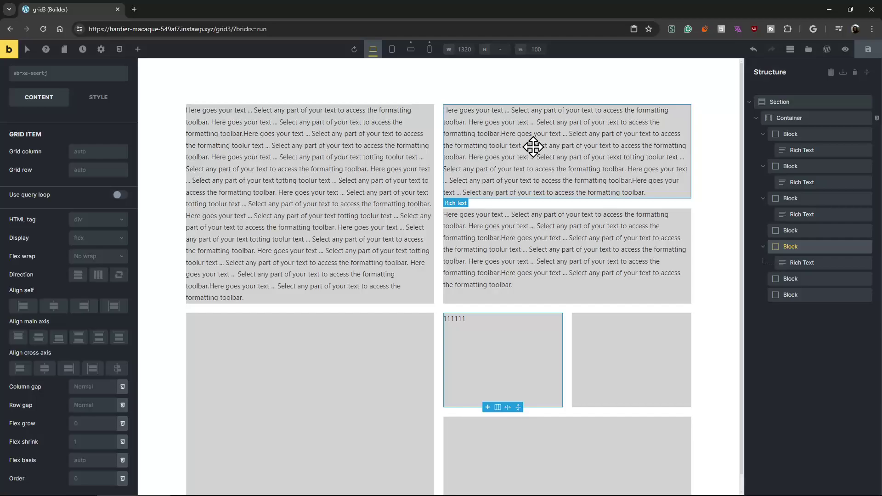
pyautogui.click(791, 120)
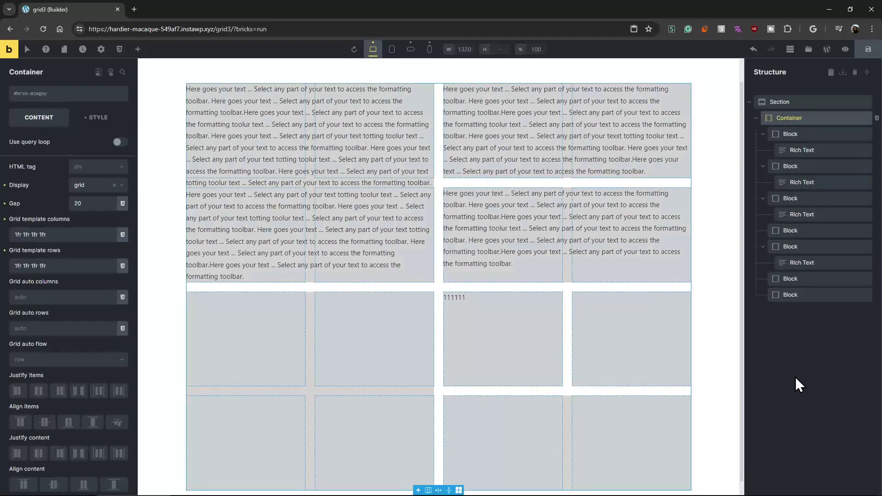